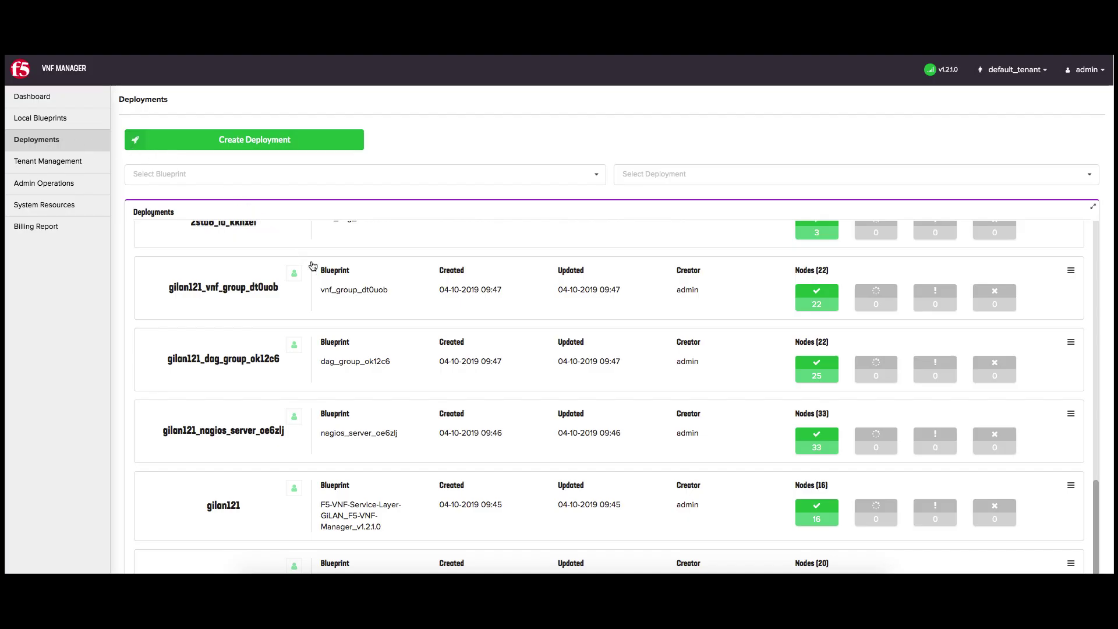
Run upgrade_start on gilan121_vnf_group_dt0uob with image BIGIP-13.1.0.7-0.0.1.ALL_1SLOT, flavor m1.xlarge, zone nova, revision 1.
click(347, 292)
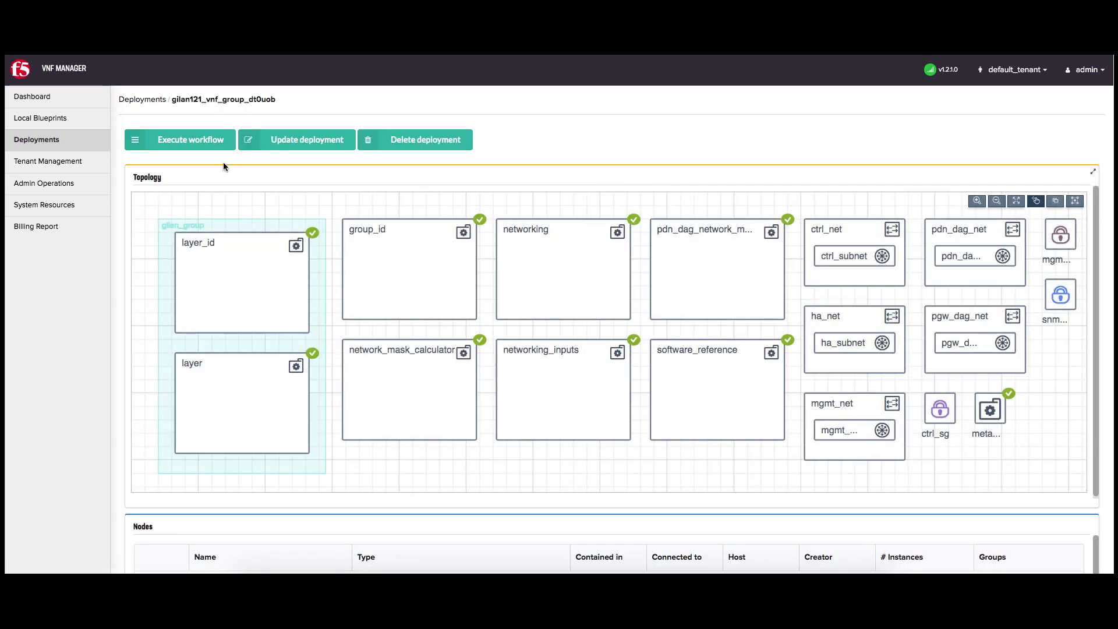
click(220, 143)
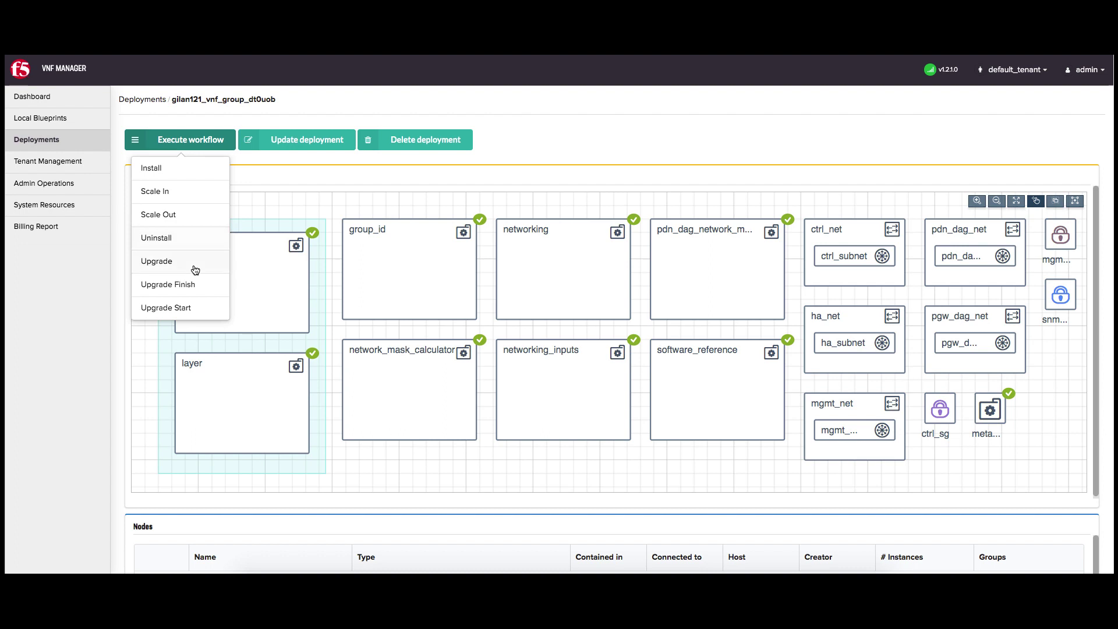
click(179, 312)
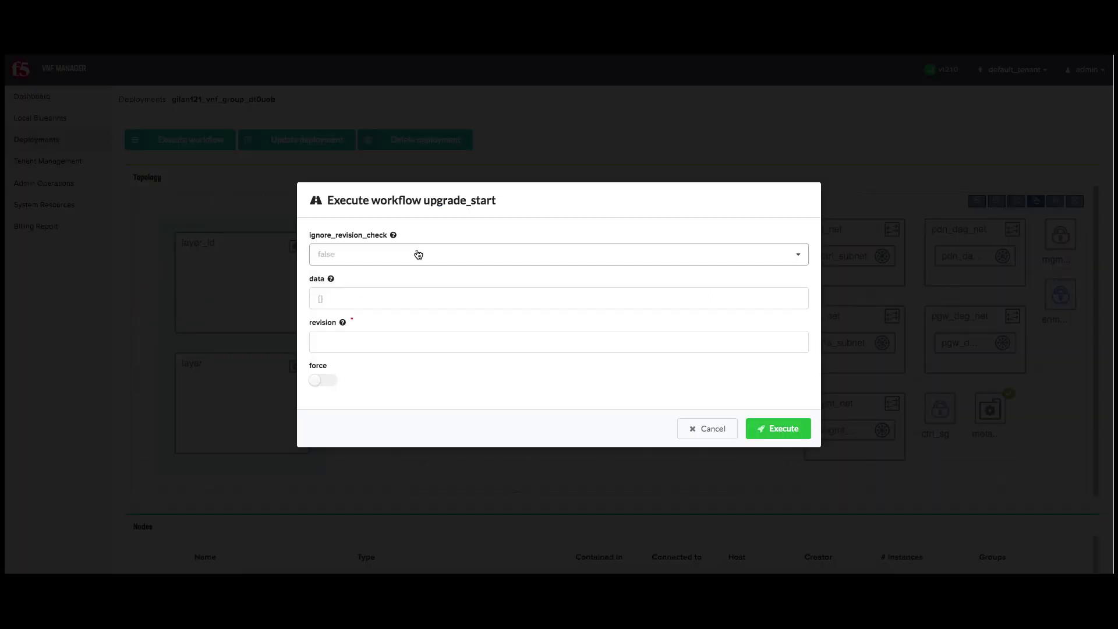
click(376, 299)
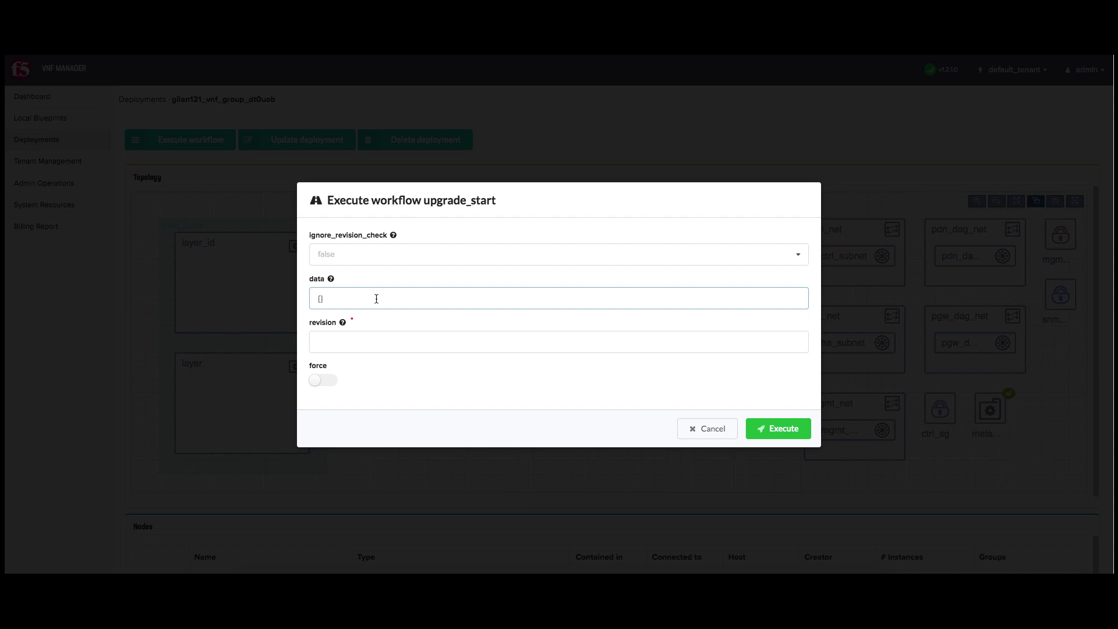
key(ctrl+a)
text({ "image": "BIGIP-13.1.0.7-0.0.1.ALL_1SLOT", "flavor":"m1.xlarge", "availability_zone":"nova" })
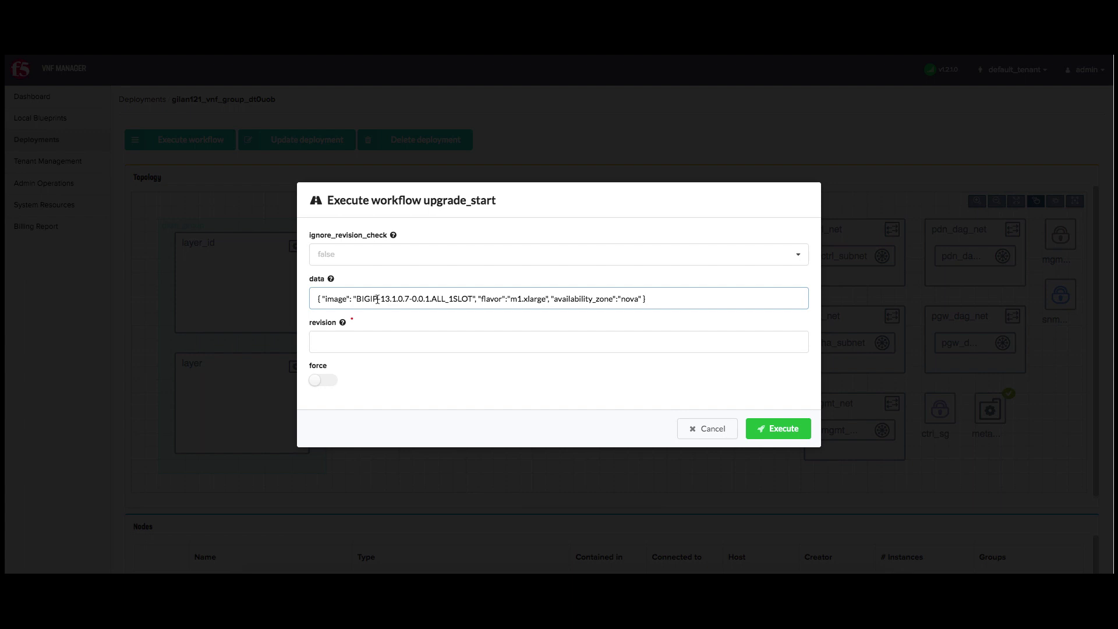
click(355, 343)
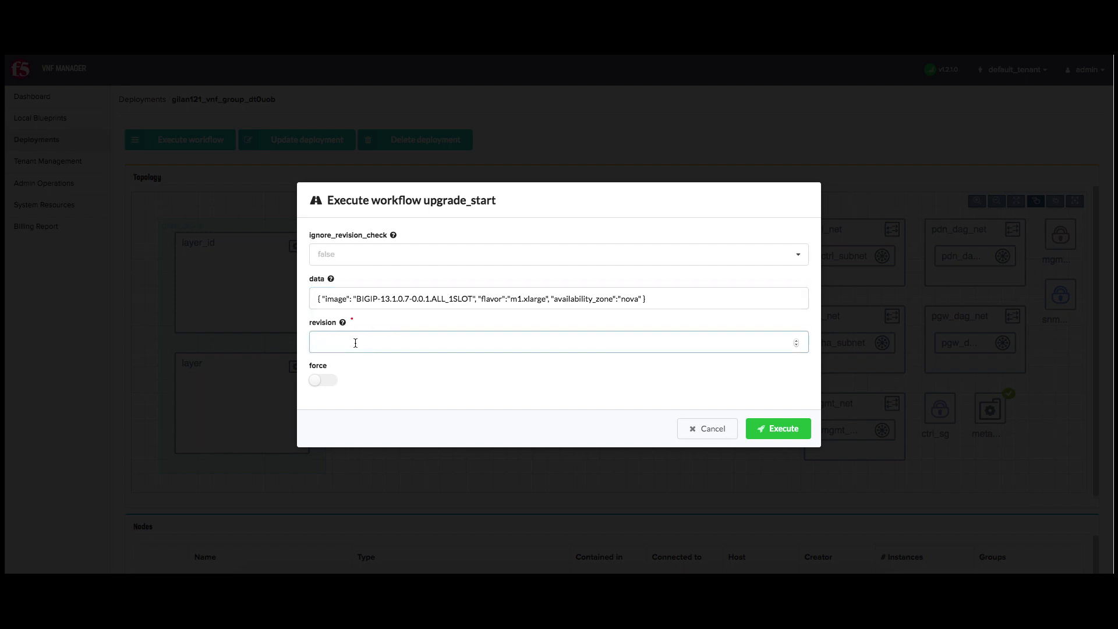
text(1)
click(777, 431)
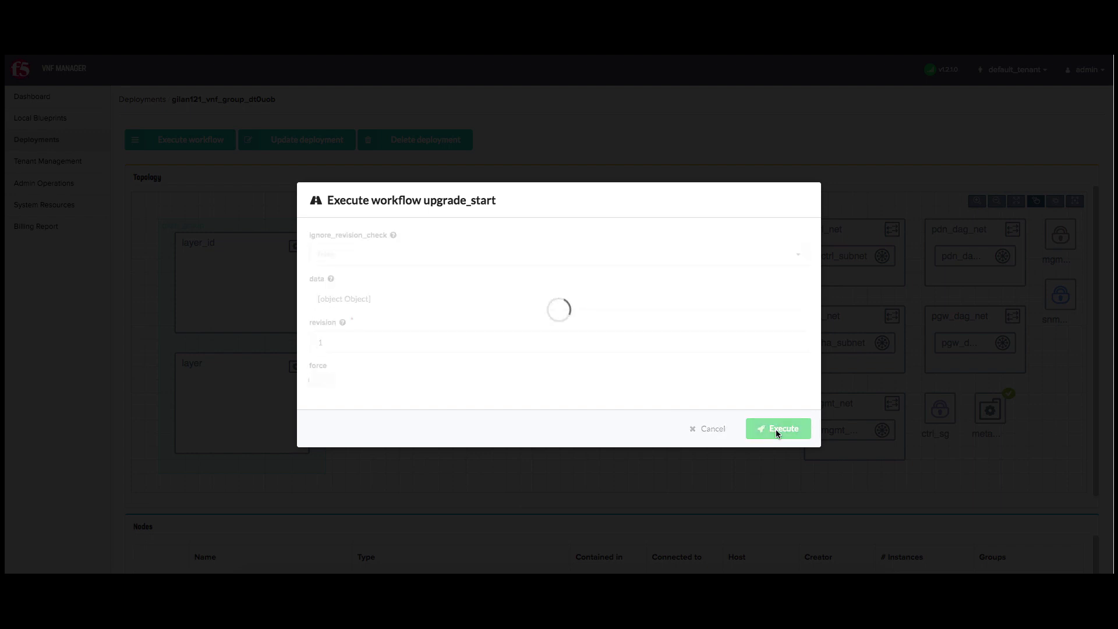
Scroll down the deployment page to review the upgrade_start execution.
scroll(614, 329, down, 4)
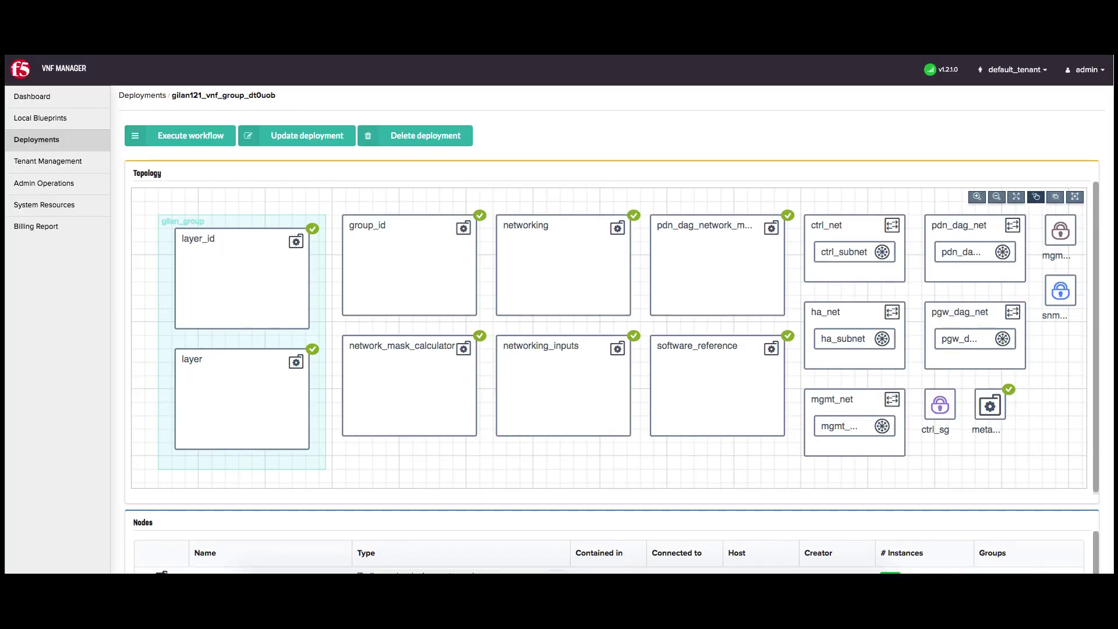
scroll(614, 329, down, 5)
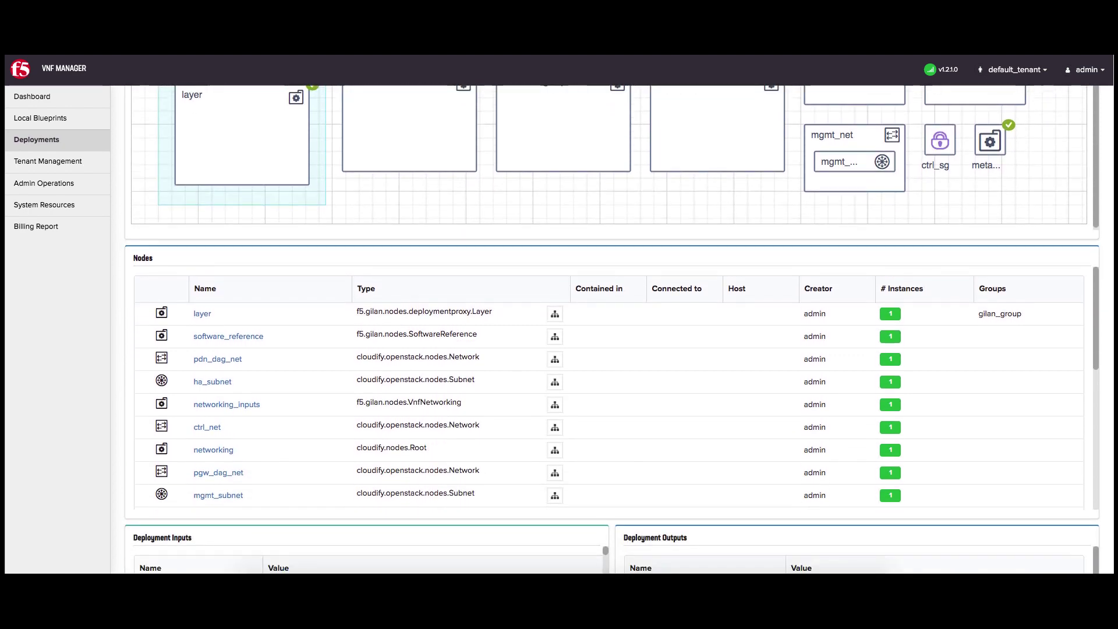
scroll(1110, 283, down, 4)
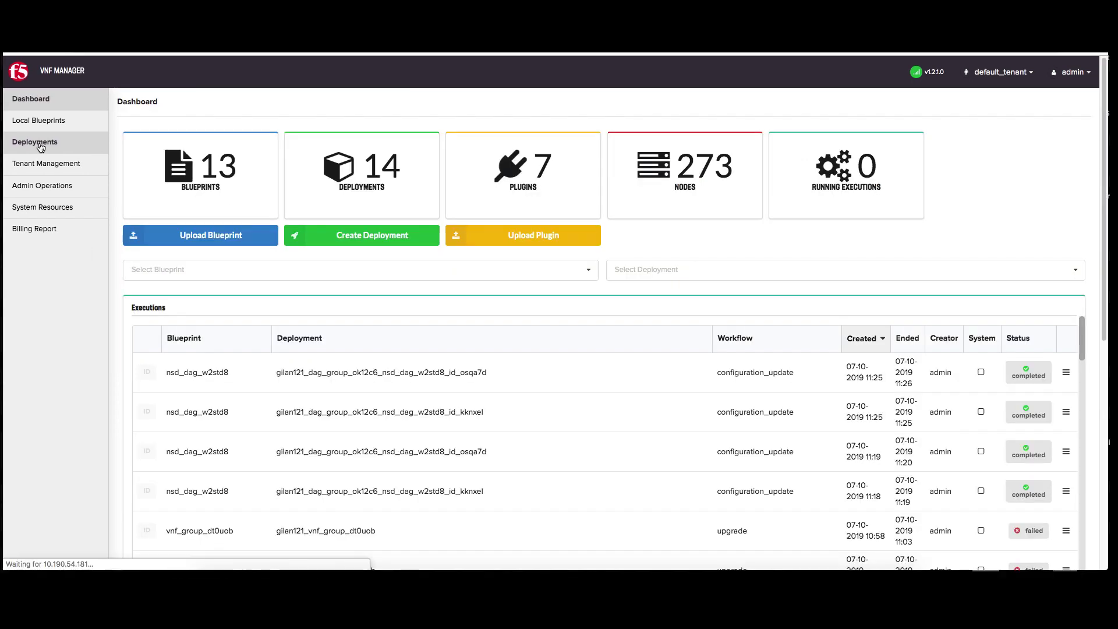
Open the old vnf_layer_5fmndu layer deployment, copy its full id, and go back to Deployments.
mouse_move(1081, 271)
mouse_down()
mouse_move(1066, 330)
mouse_move(1070, 411)
mouse_up()
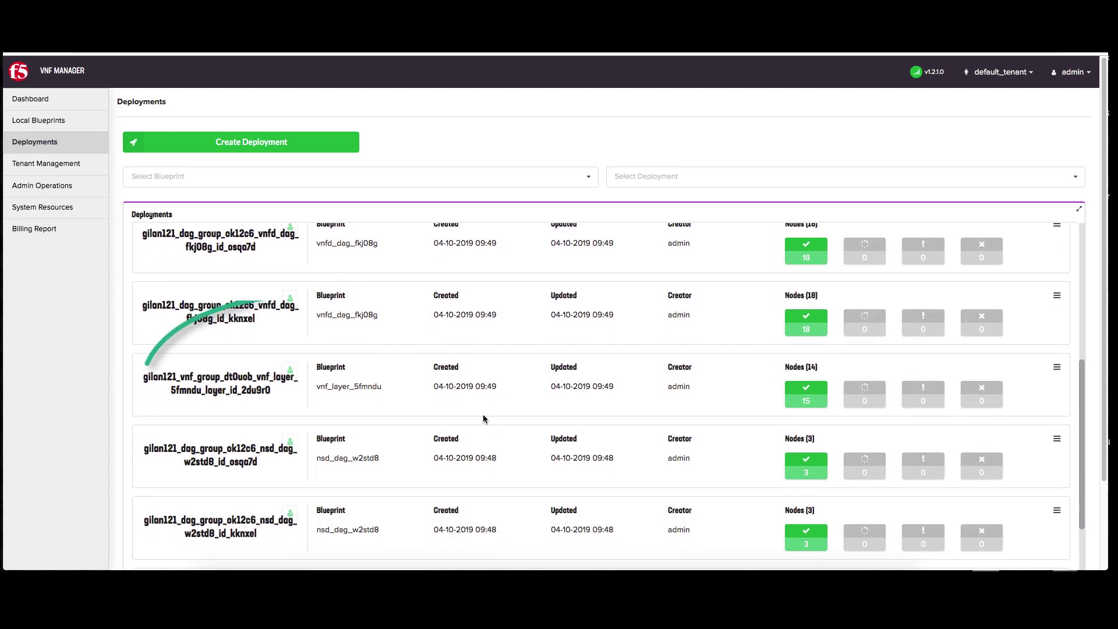
click(466, 402)
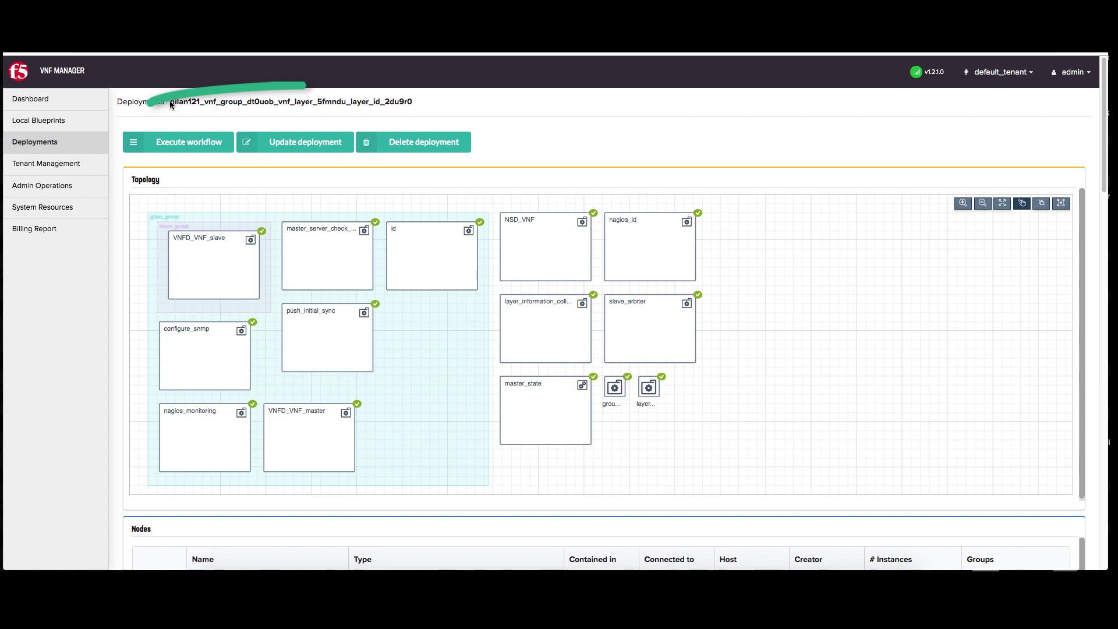
drag(171, 104, 411, 101)
key(ctrl+c)
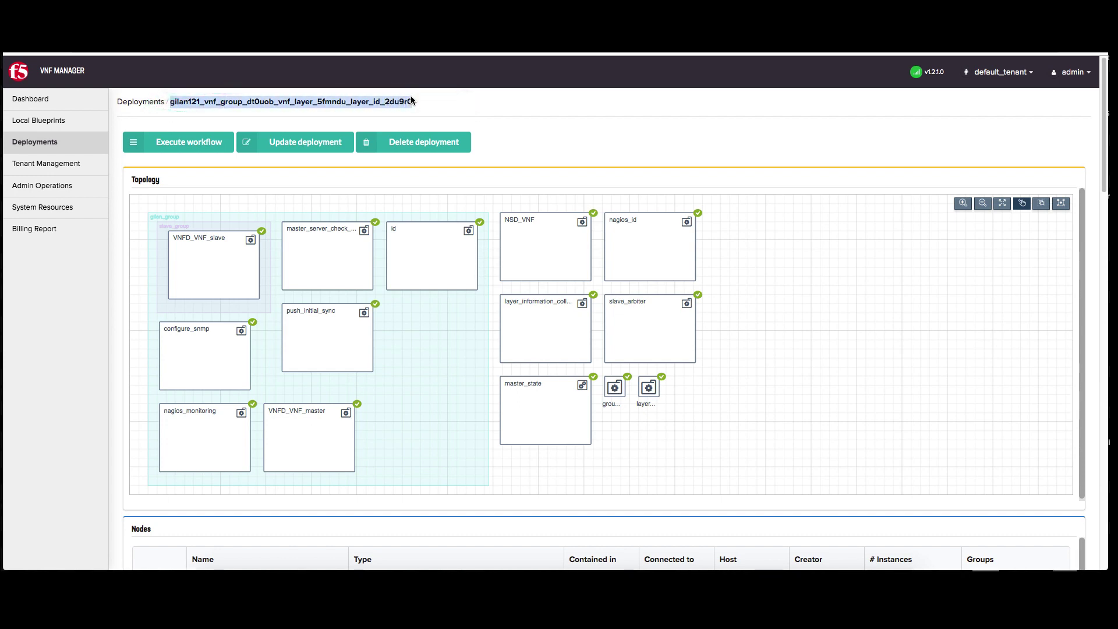
key(alt+Left)
drag(1081, 298, 1081, 493)
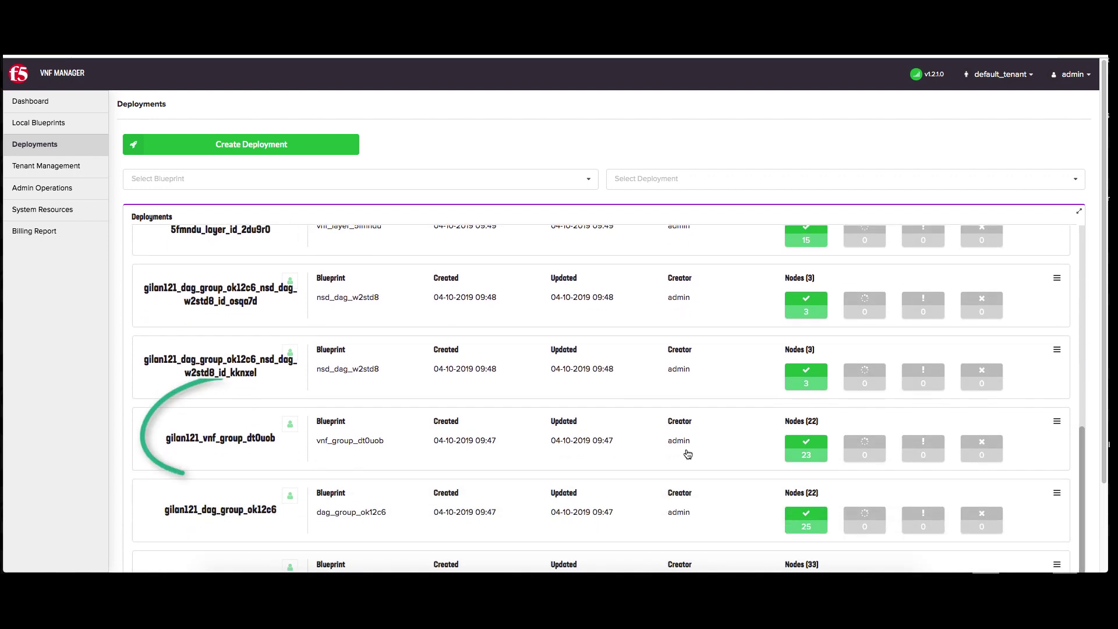
Run the upgrade workflow on gilan121_vnf_group_dt0uob with the copied layer id as deployment_id.
click(218, 438)
click(210, 149)
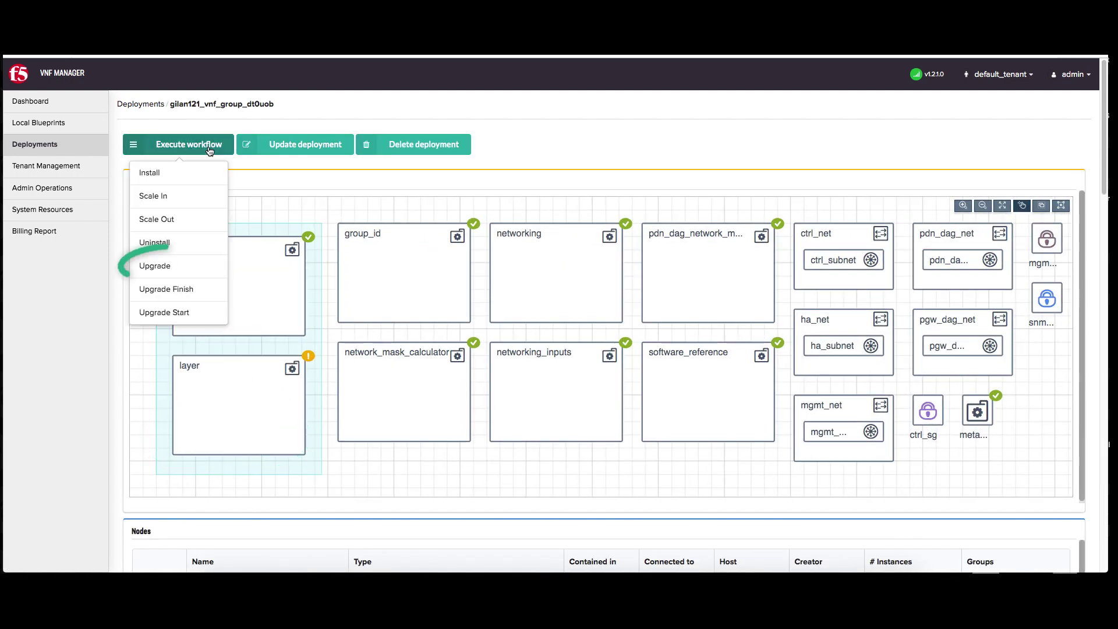
click(157, 265)
click(340, 321)
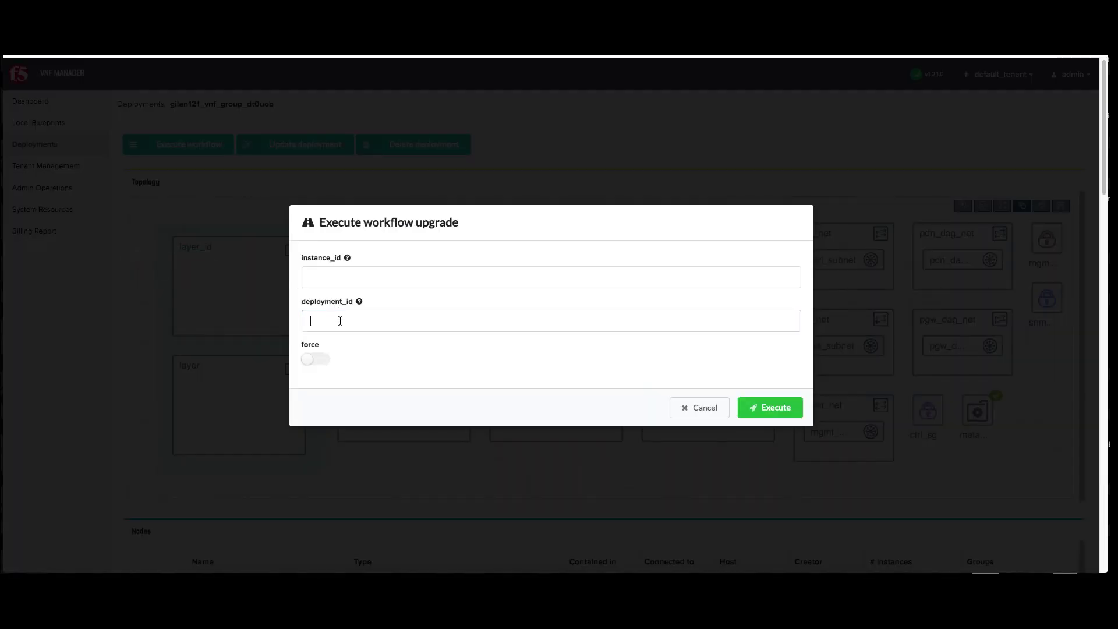
key(ctrl+v)
click(764, 409)
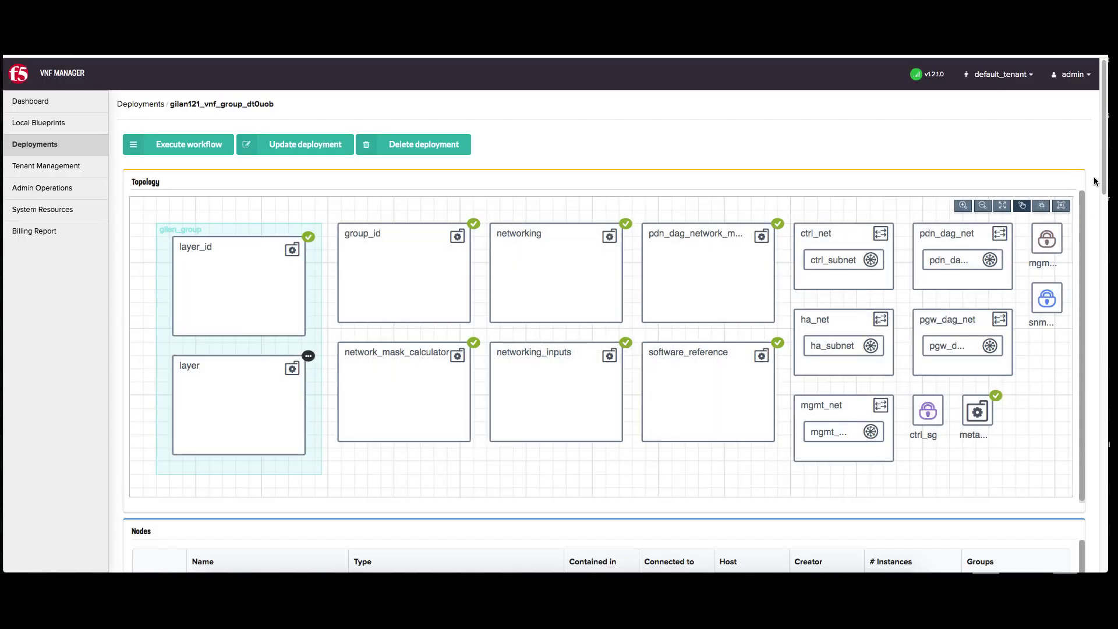
scroll(1000, 325, down, 15)
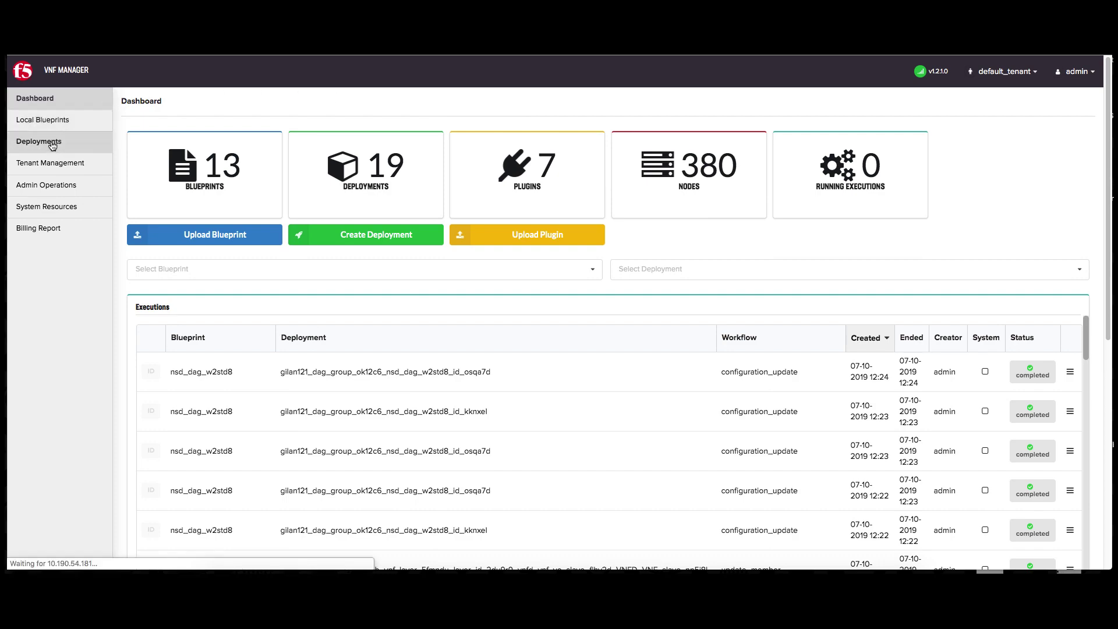
Go to Deployments and scroll down past the new vss0fg layers to the old 2du9r0 layer.
click(51, 146)
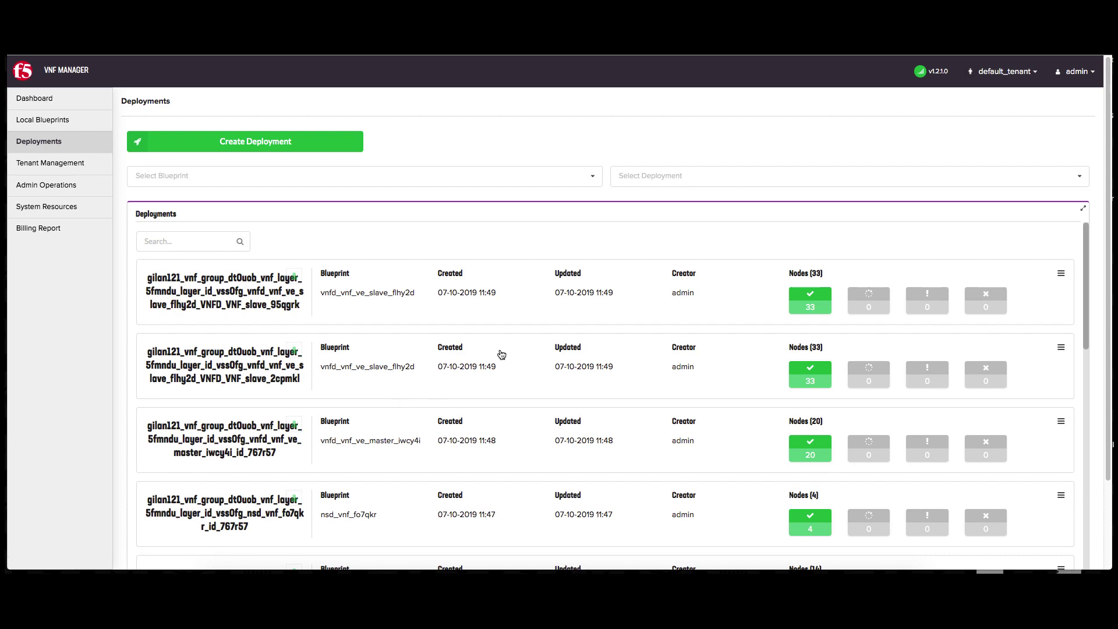
scroll(530, 355, down, 6)
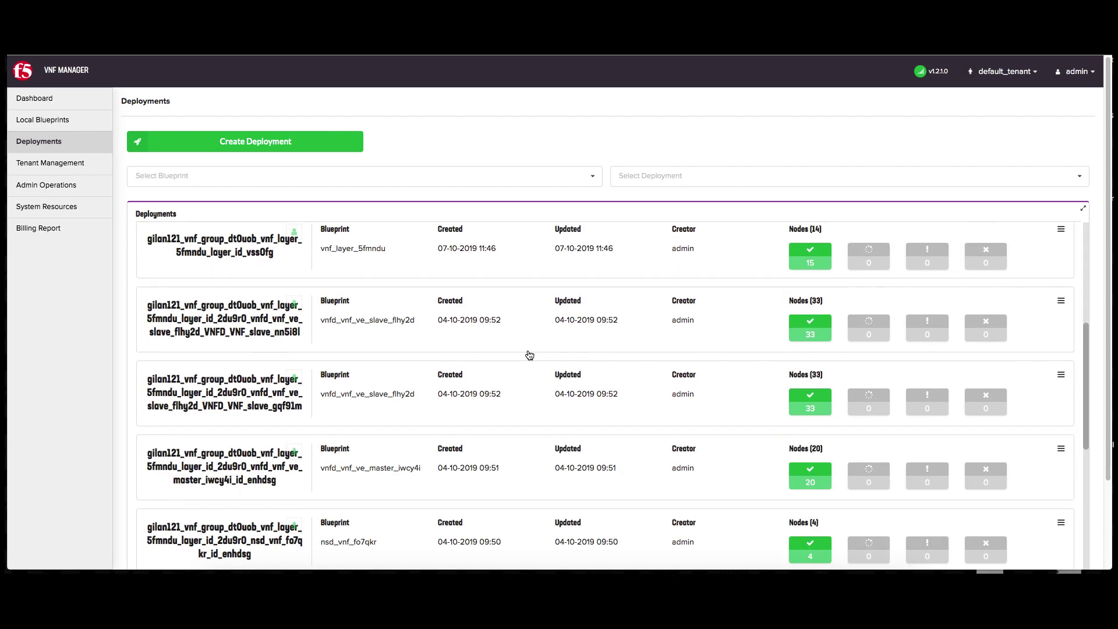
scroll(530, 355, down, 7)
scroll(527, 357, down, 4)
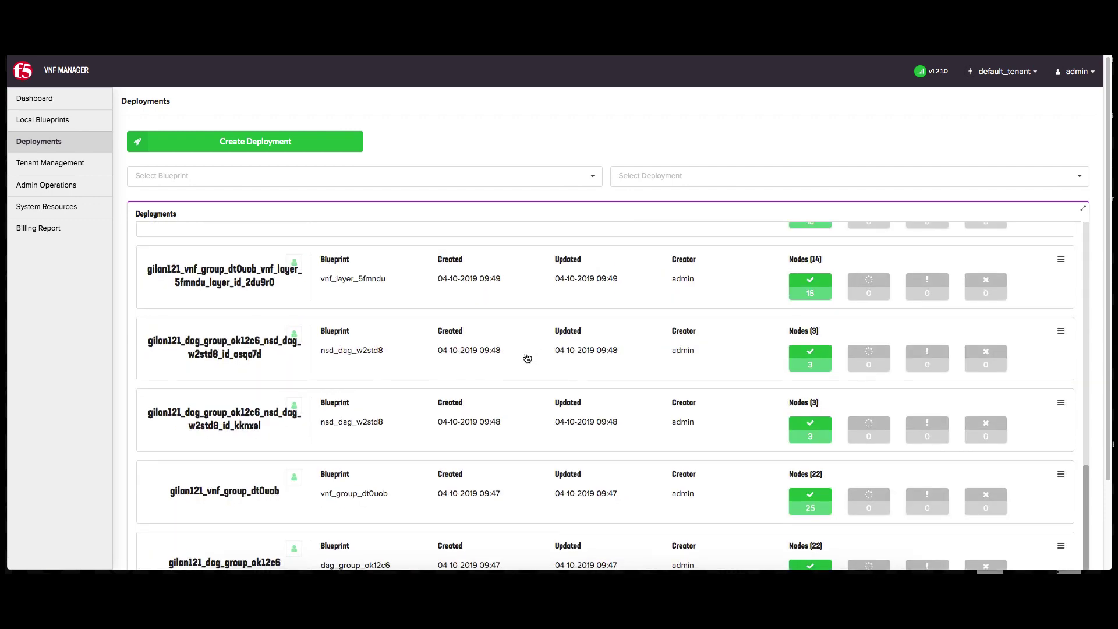
scroll(526, 361, down, 2)
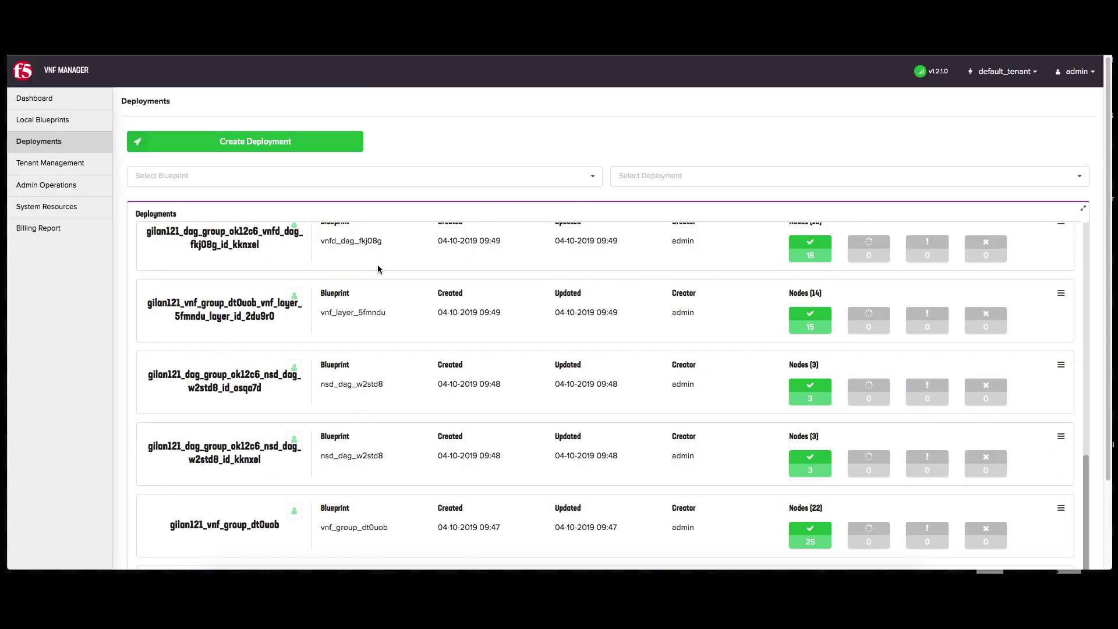
Execute Admin State Disable on the old 2du9r0 layer deployment and view its Deployment Executions.
click(262, 315)
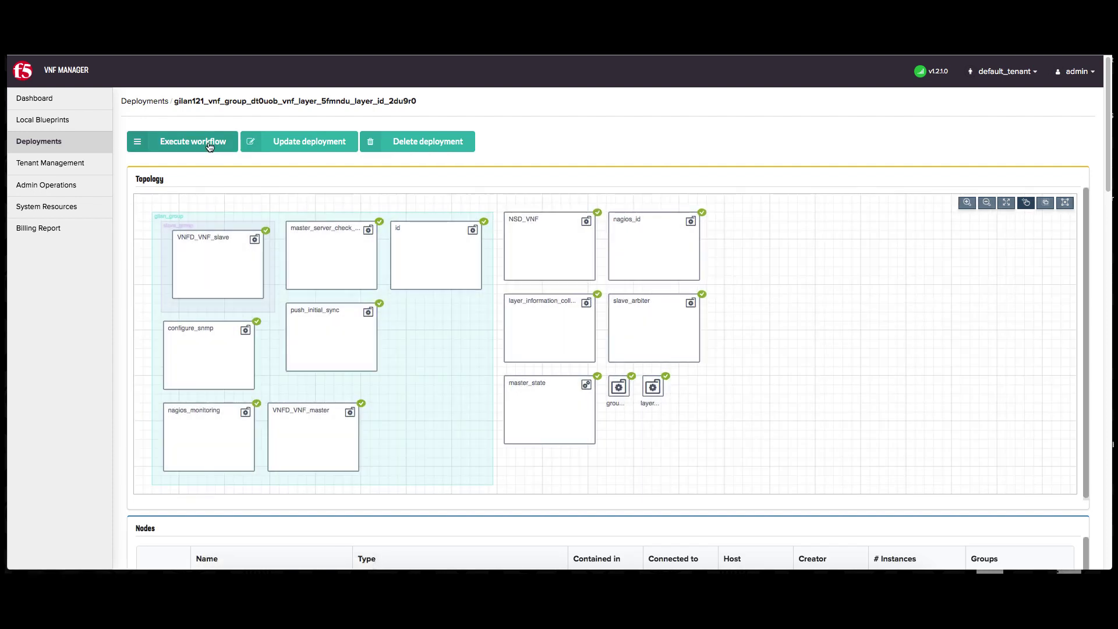
click(210, 146)
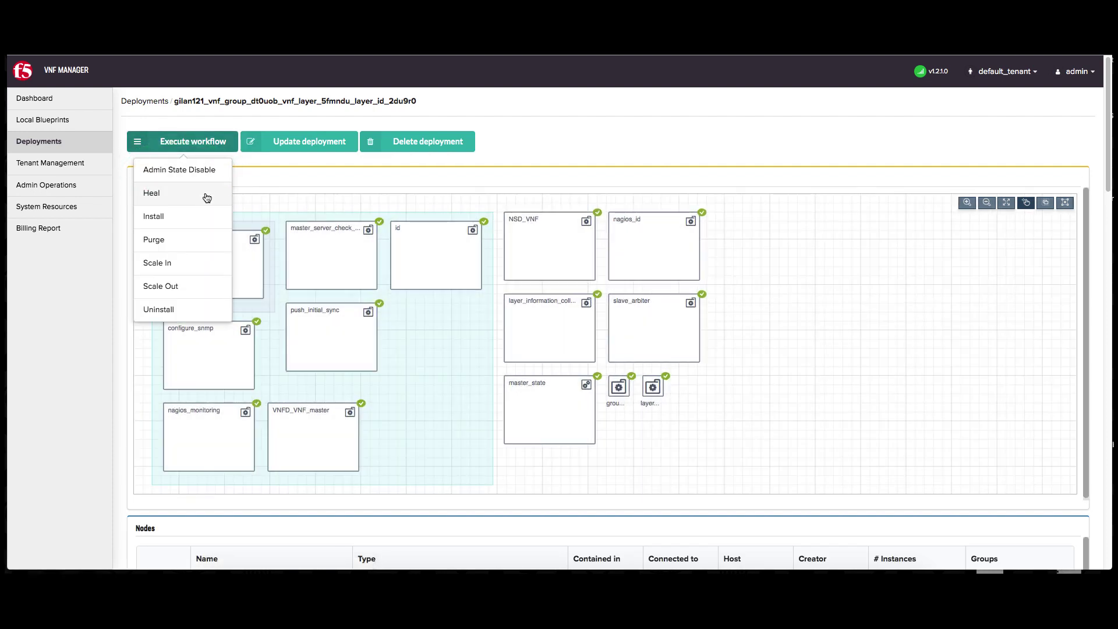
click(194, 173)
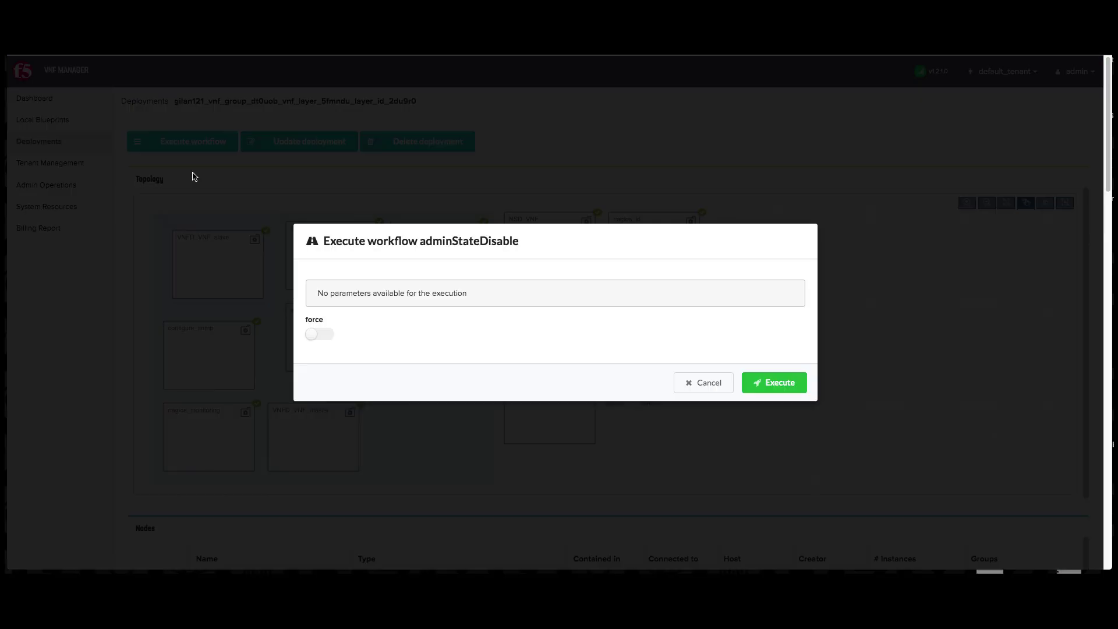
click(769, 384)
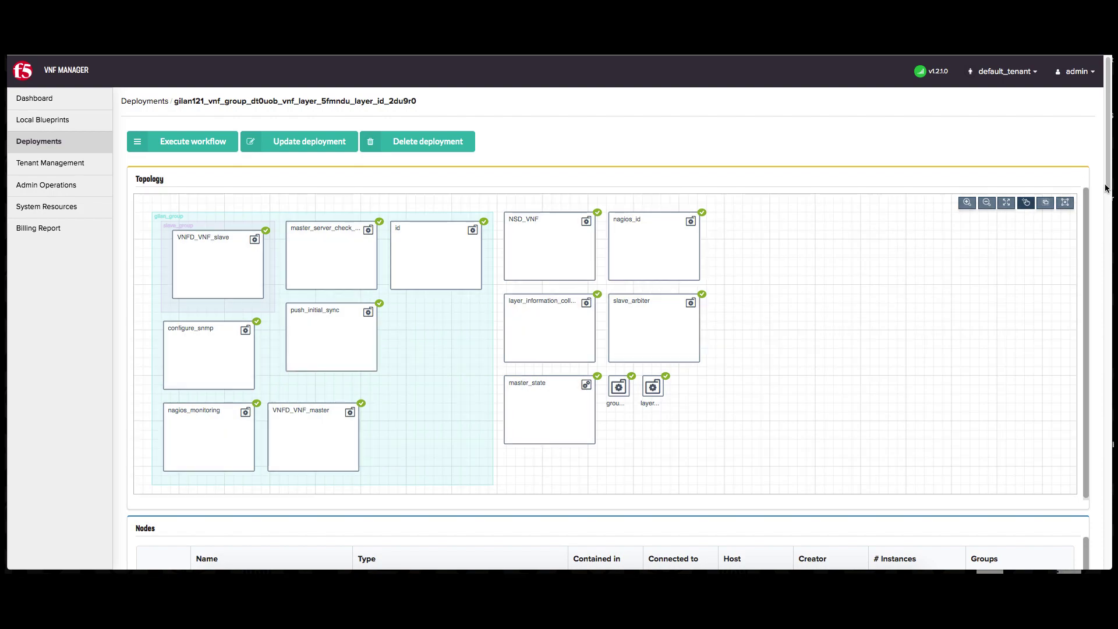
drag(1106, 187, 1111, 412)
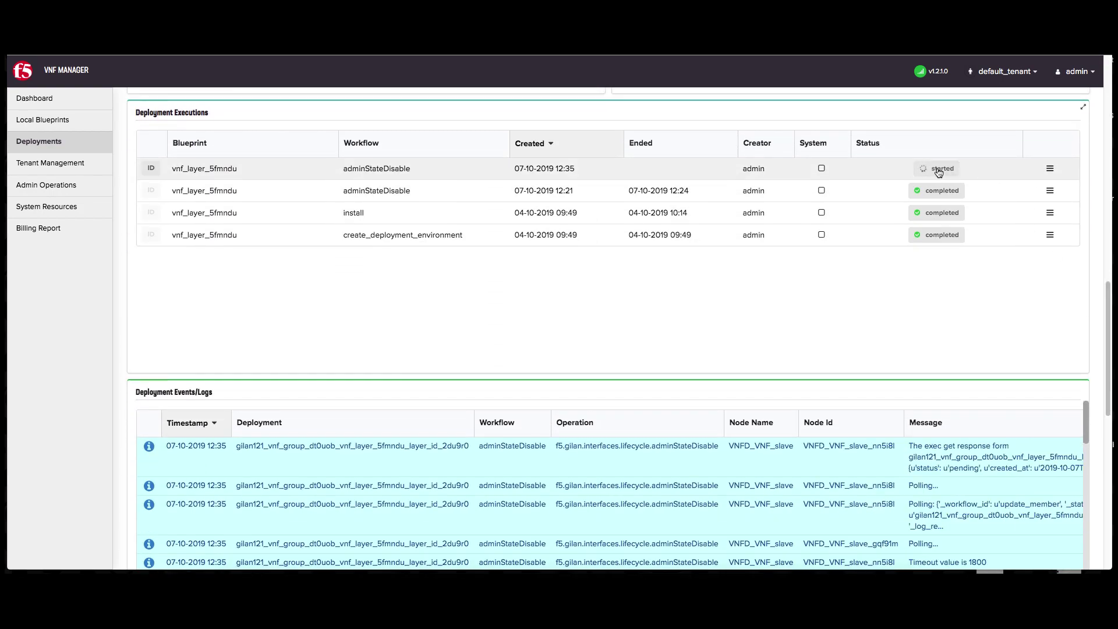
Scroll back up while the adminStateDisable execution finishes.
scroll(412, 225, up, 1)
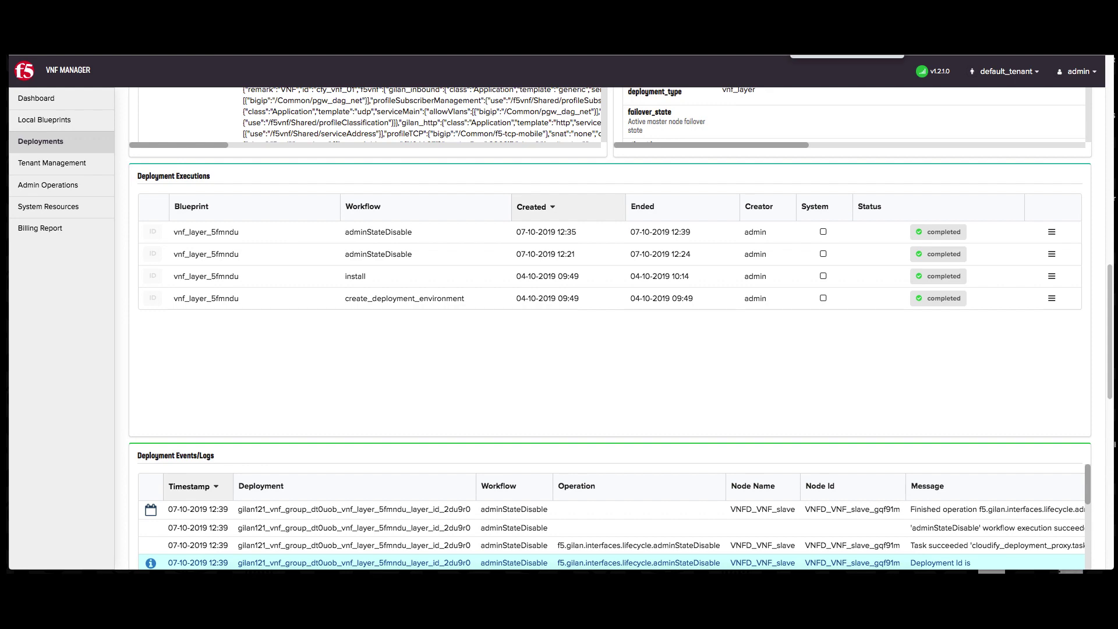
In gilan121_vnf_group_dt0uob, expand layer_id's instances and select the 2du9r0 instance suffix.
click(51, 142)
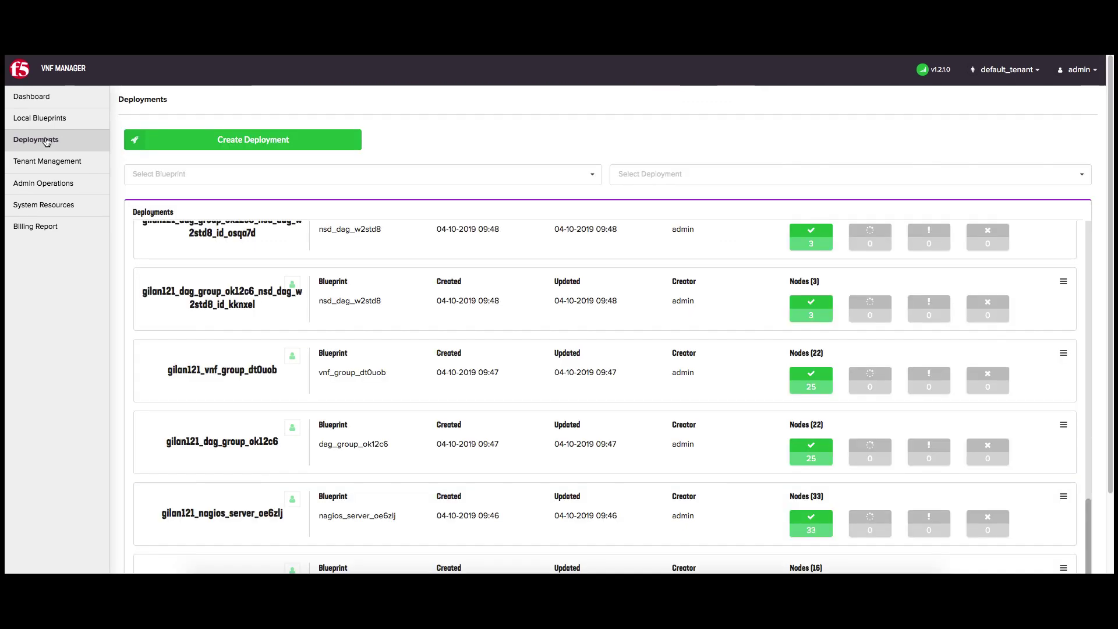
click(241, 371)
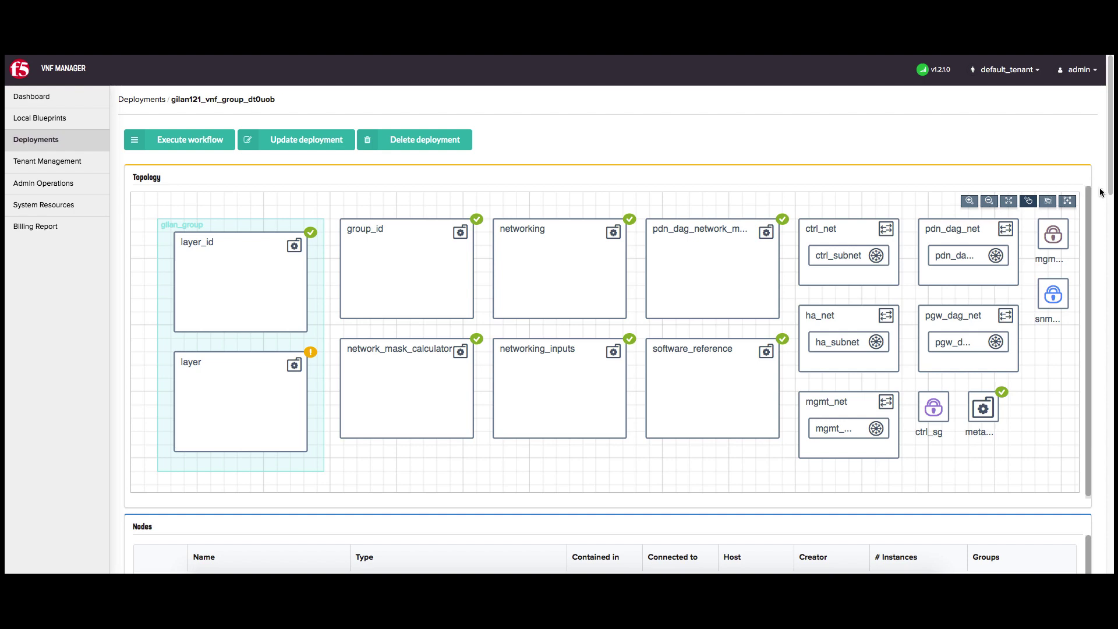
drag(1109, 192, 1105, 289)
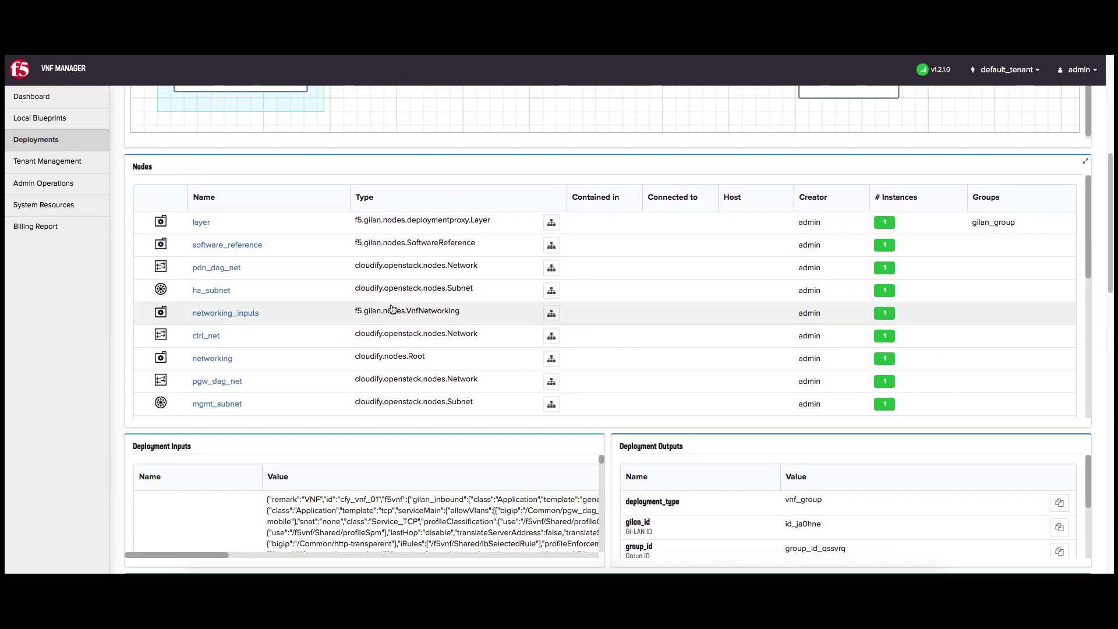
scroll(339, 285, down, 10)
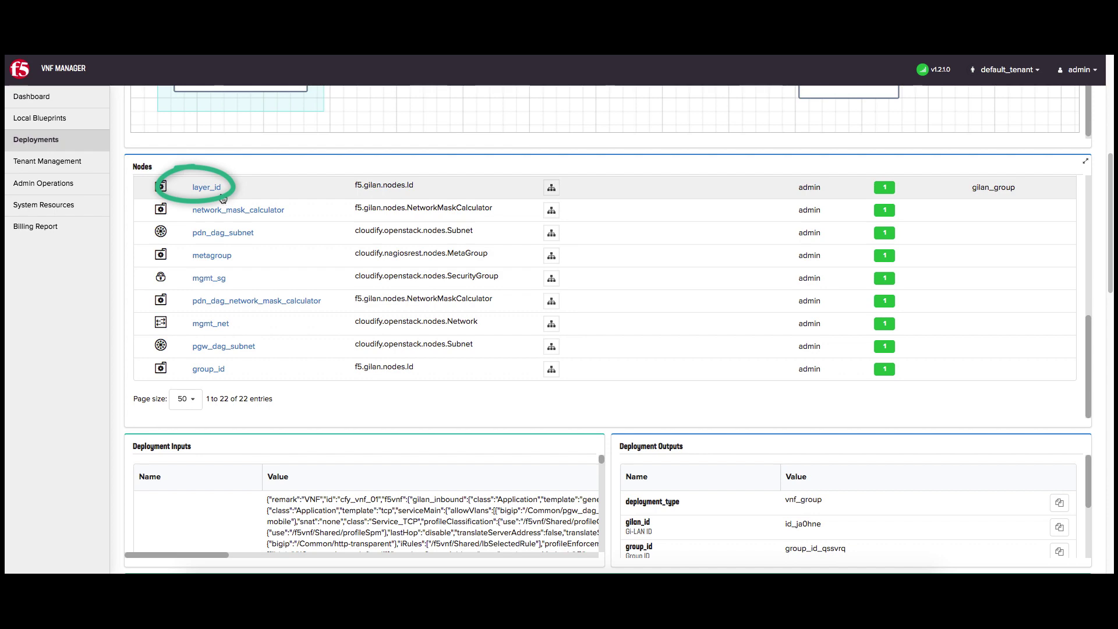
click(214, 188)
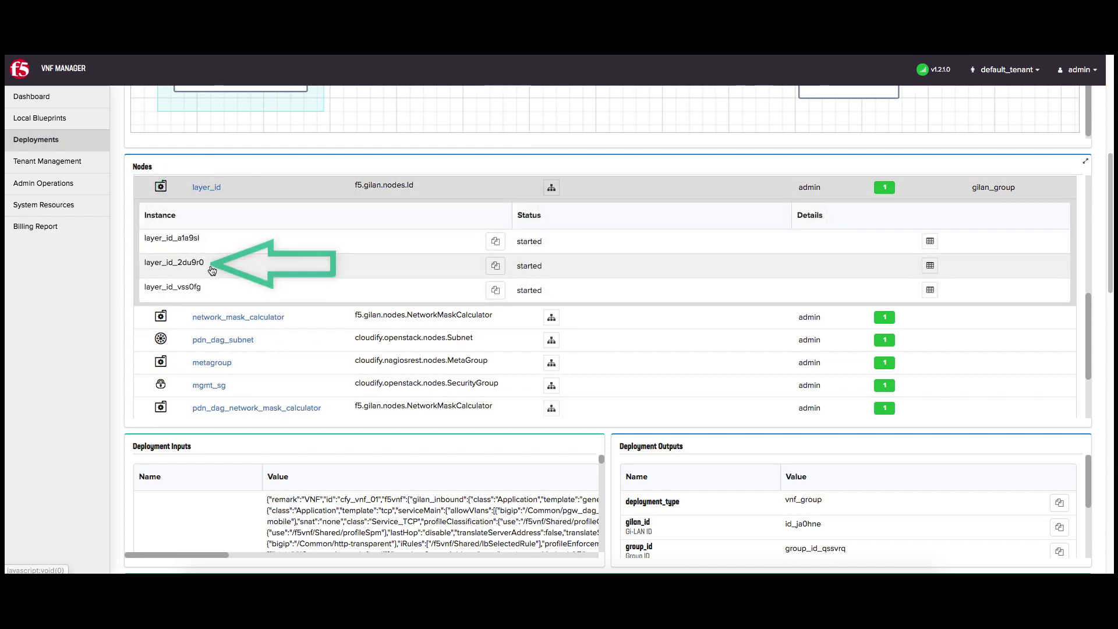
drag(205, 264, 187, 266)
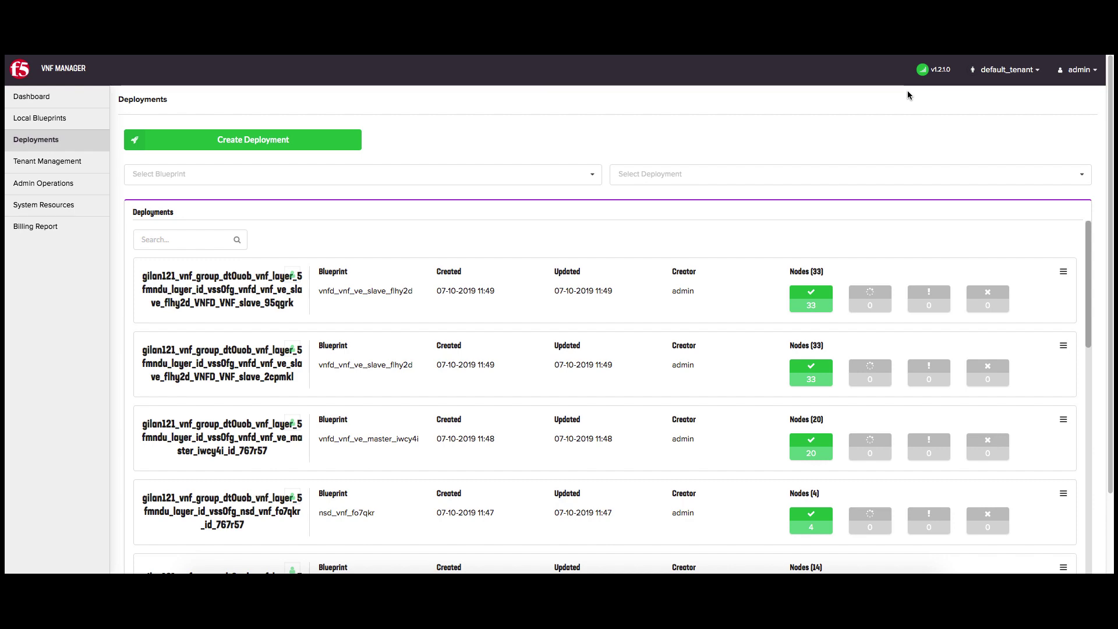
Find 2du9r0 on the Deployments page and open the layer_id_2du9r0 layer deployment.
key(ctrl+f)
text(2du9r0)
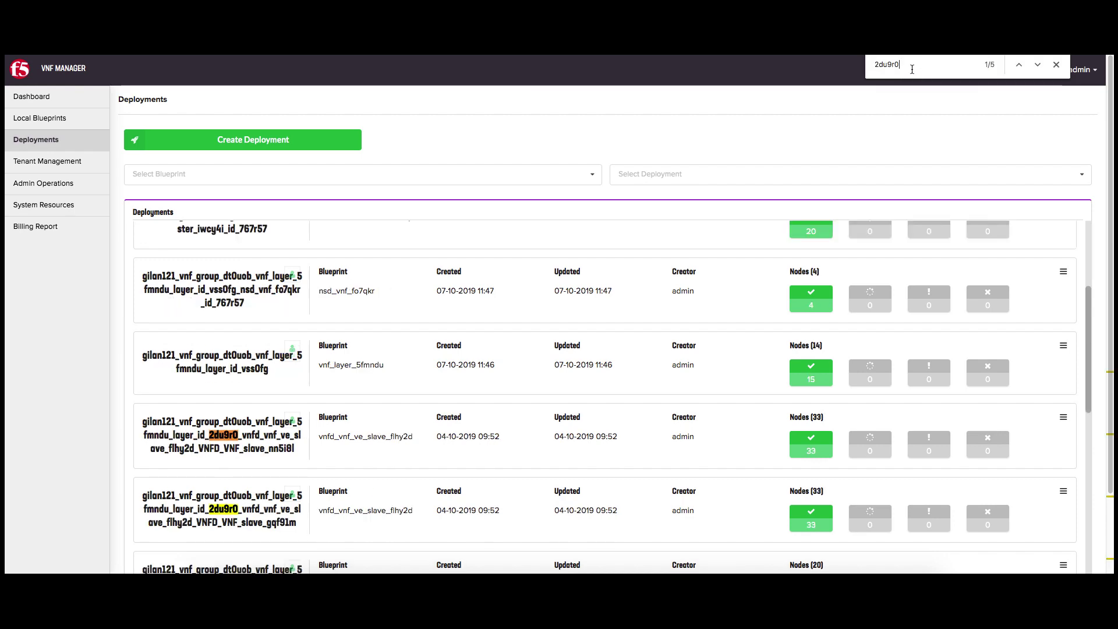
click(1037, 66)
click(1037, 66)
click(1037, 65)
click(1037, 66)
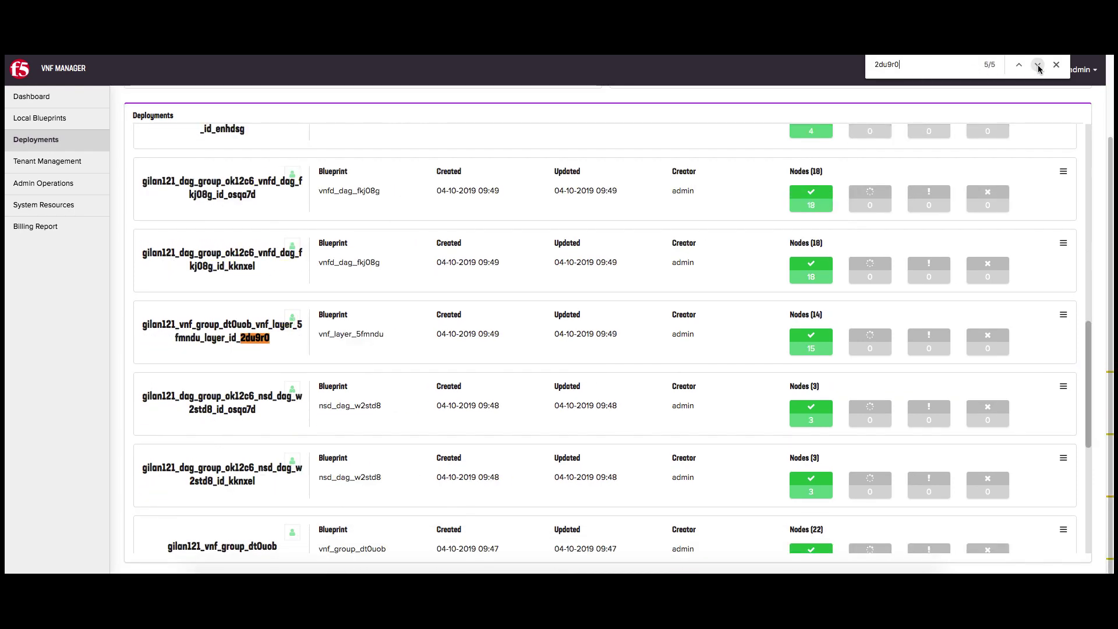
click(1057, 65)
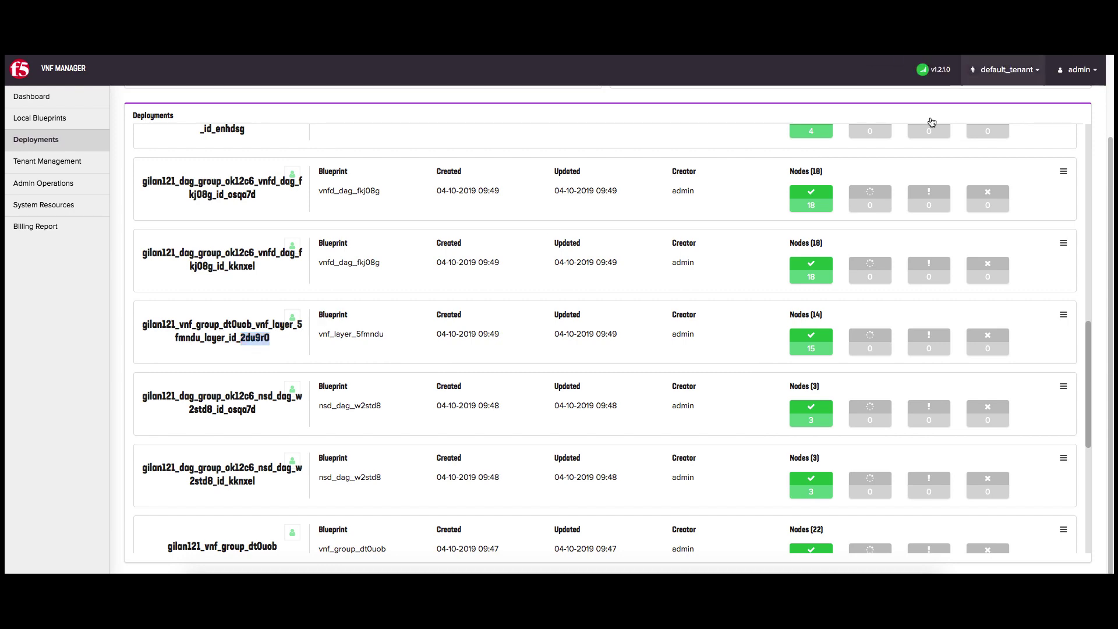
click(215, 326)
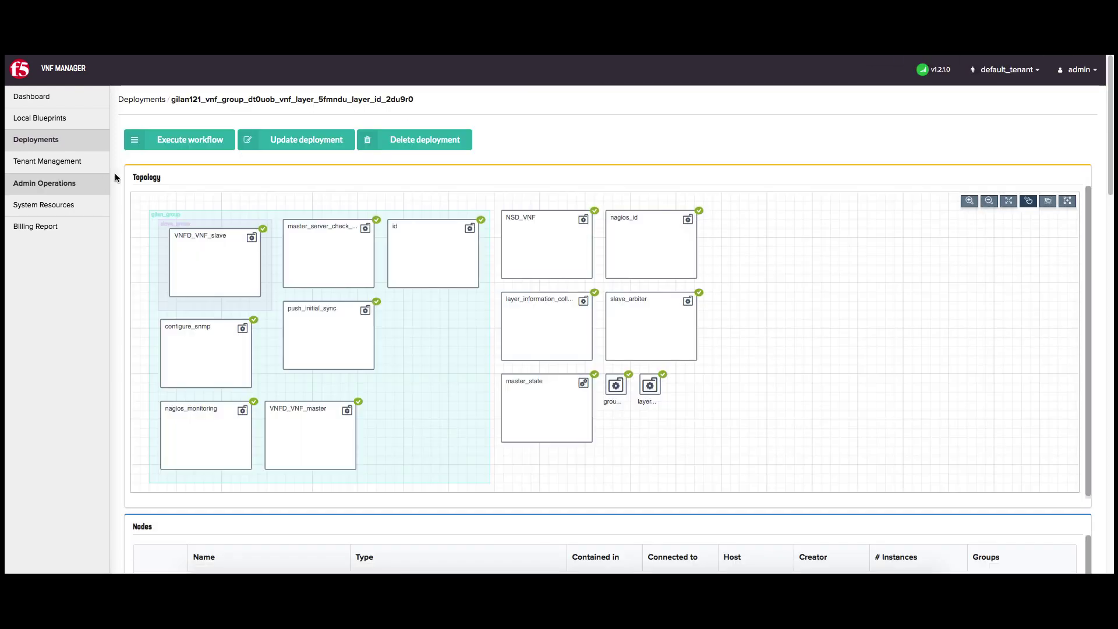
Copy the full name gilan121_vnf_group_dt0uob_vnf_layer_5fmndu_layer_id_2du9r0 and return to Deployments.
mouse_move(418, 99)
mouse_down()
mouse_move(174, 100)
mouse_move(184, 102)
mouse_up()
key(ctrl+c)
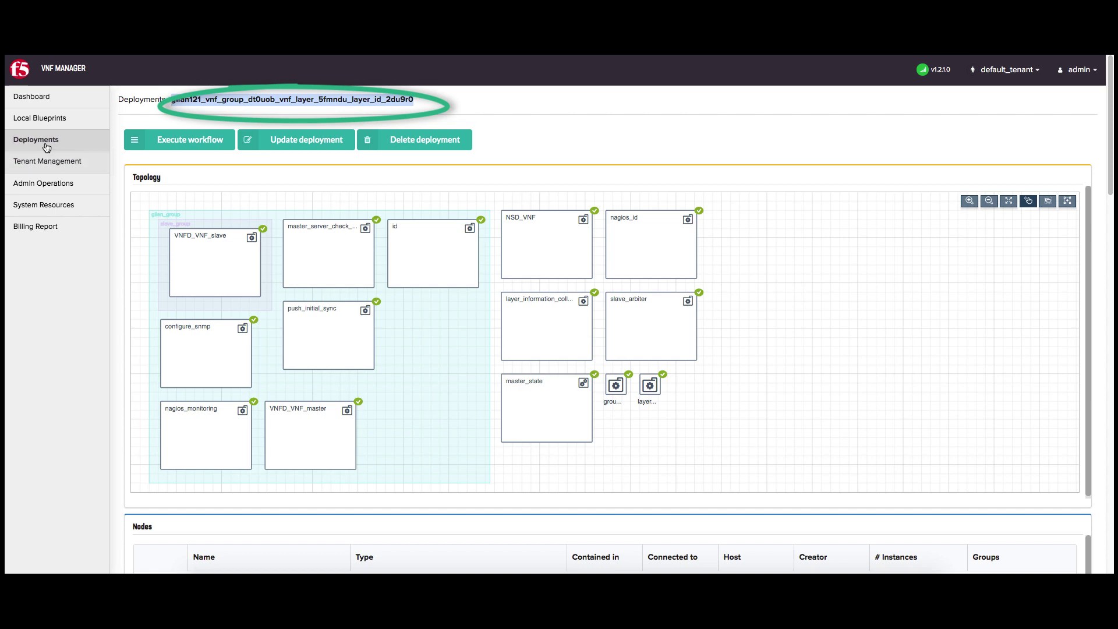
right_click(189, 100)
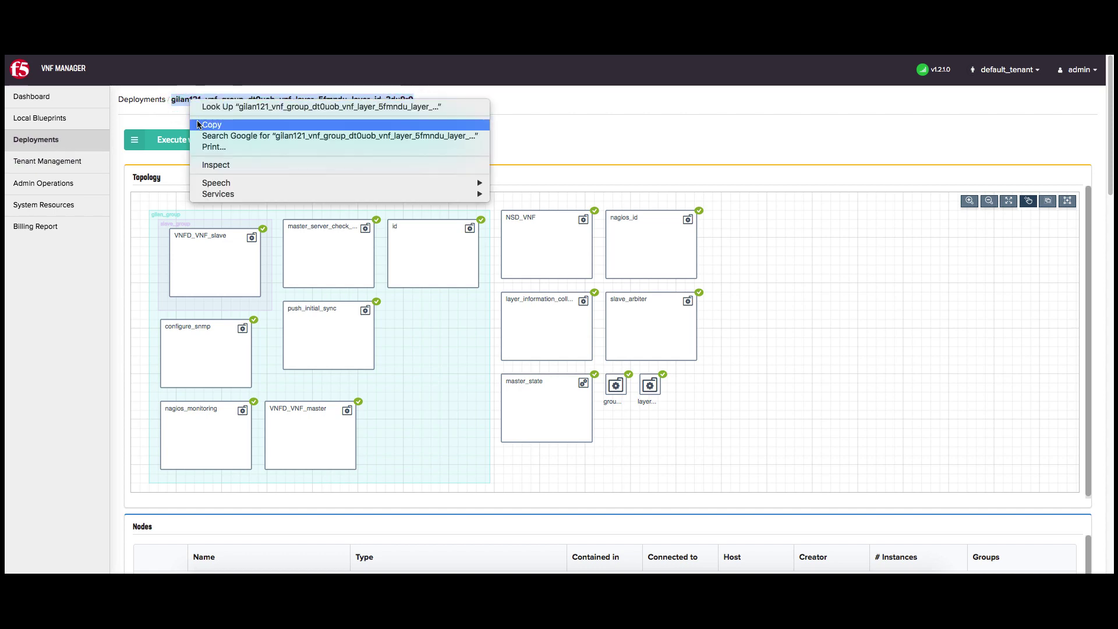
click(200, 125)
click(53, 145)
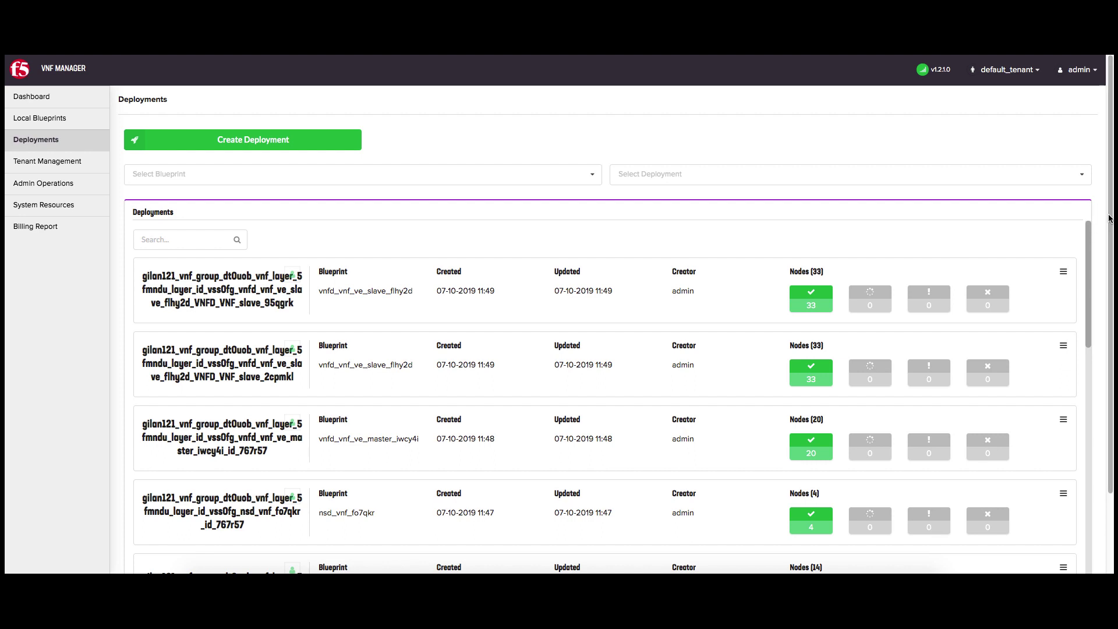
Scroll the Deployments list and open gilan121_vnf_group_dt0uob.
drag(1110, 230, 1113, 317)
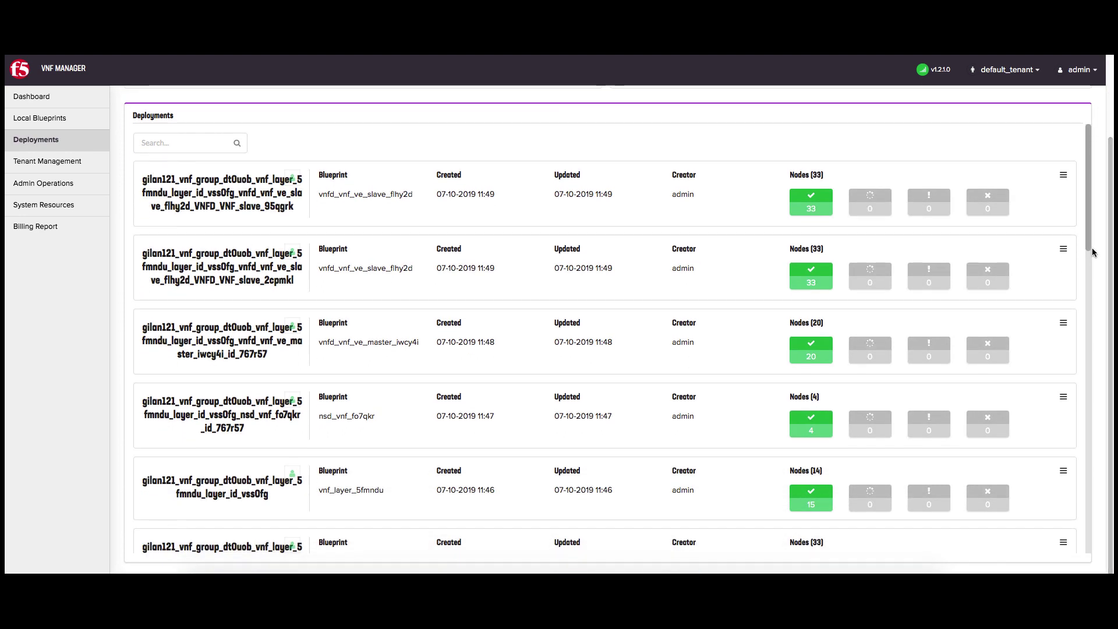
scroll(1078, 291, down, 4)
scroll(1078, 308, down, 5)
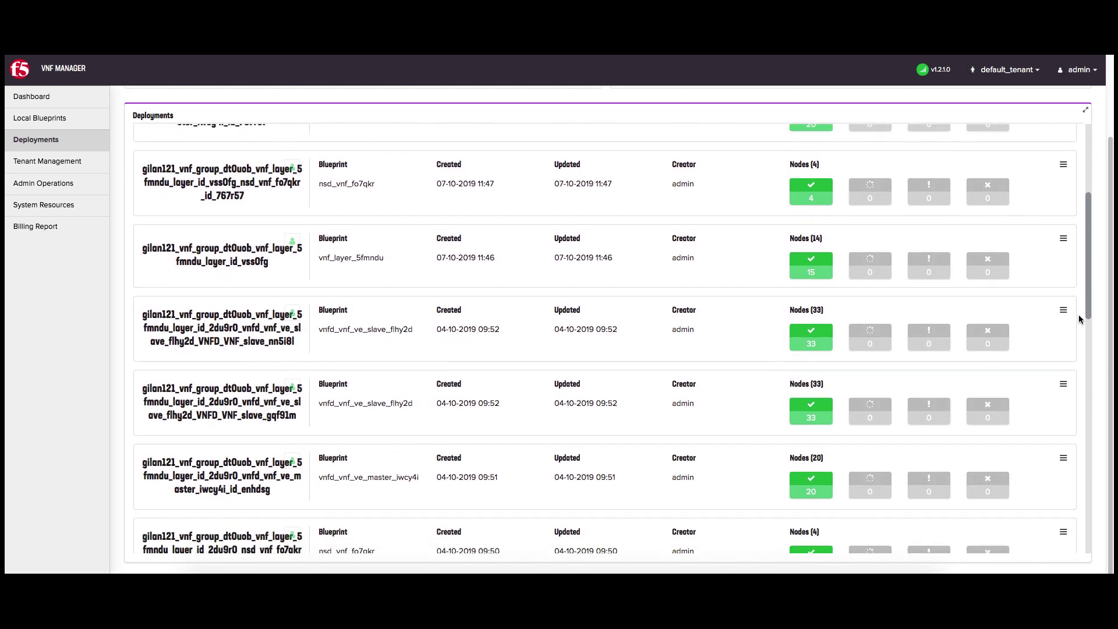
scroll(1072, 385, down, 6)
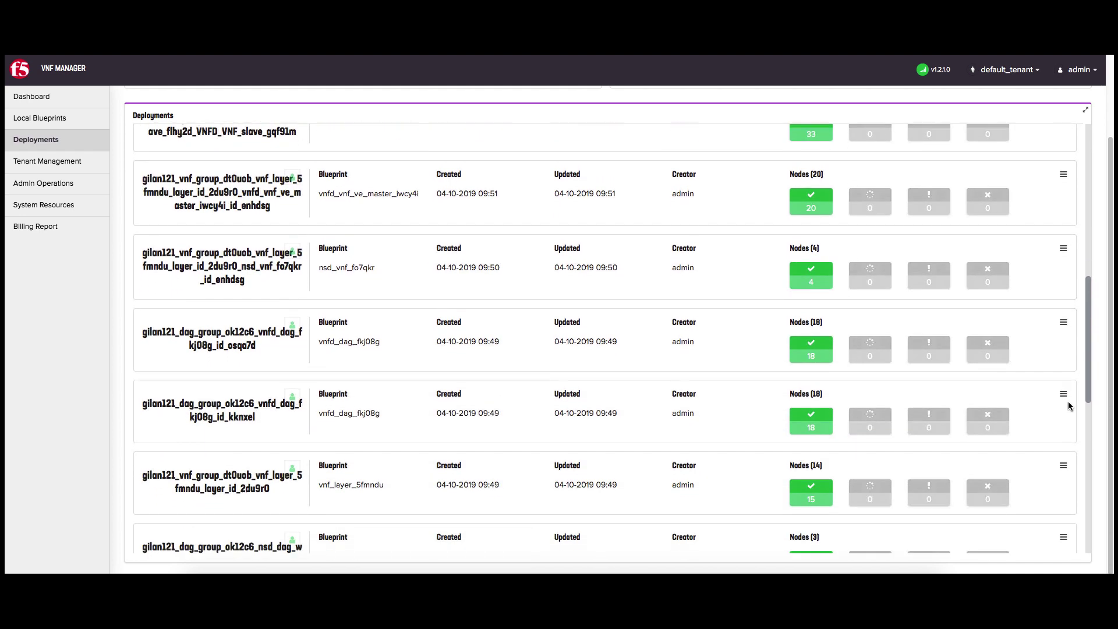
scroll(1065, 467, down, 4)
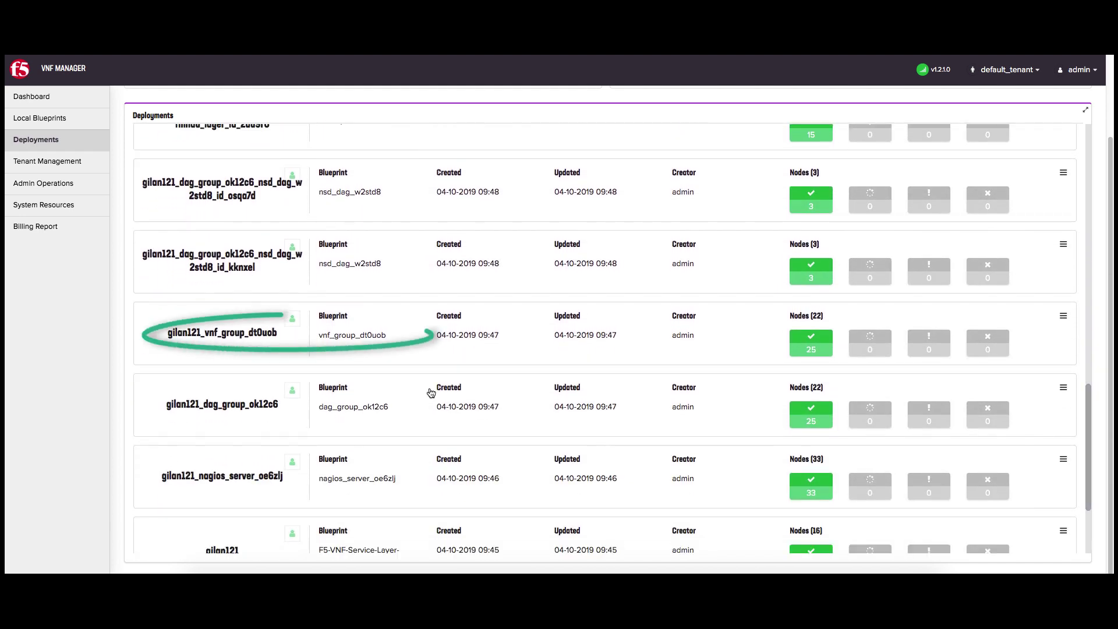
click(260, 332)
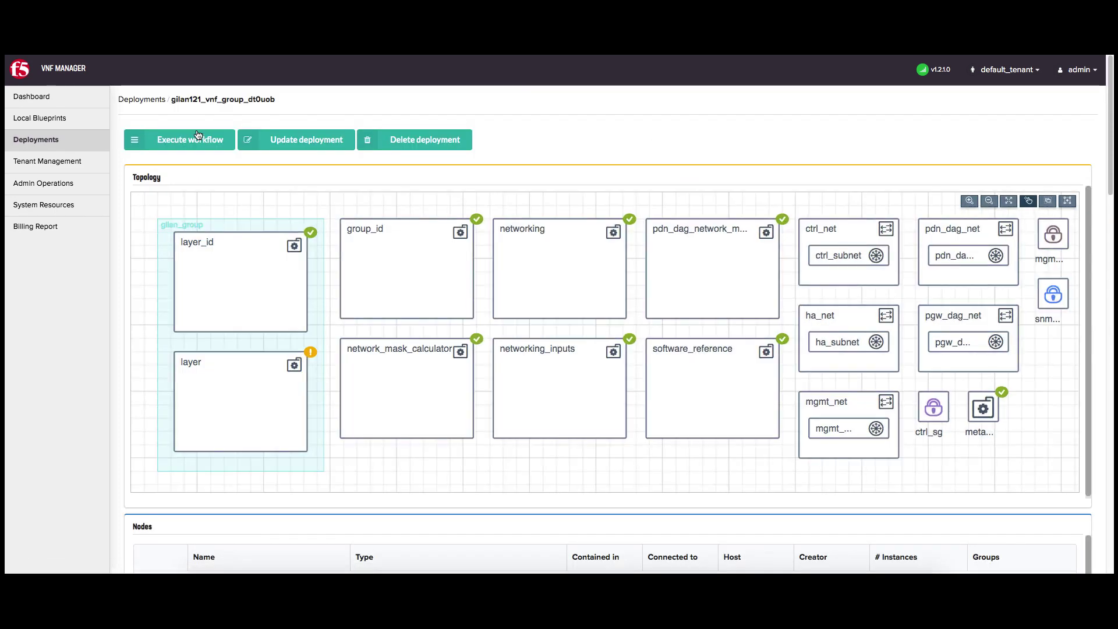
Launch Scale In with deployment_ids ["gilan121_vnf_group_dt0uob_vnf_layer_5fmndu_layer_id_2du9r0"].
click(192, 141)
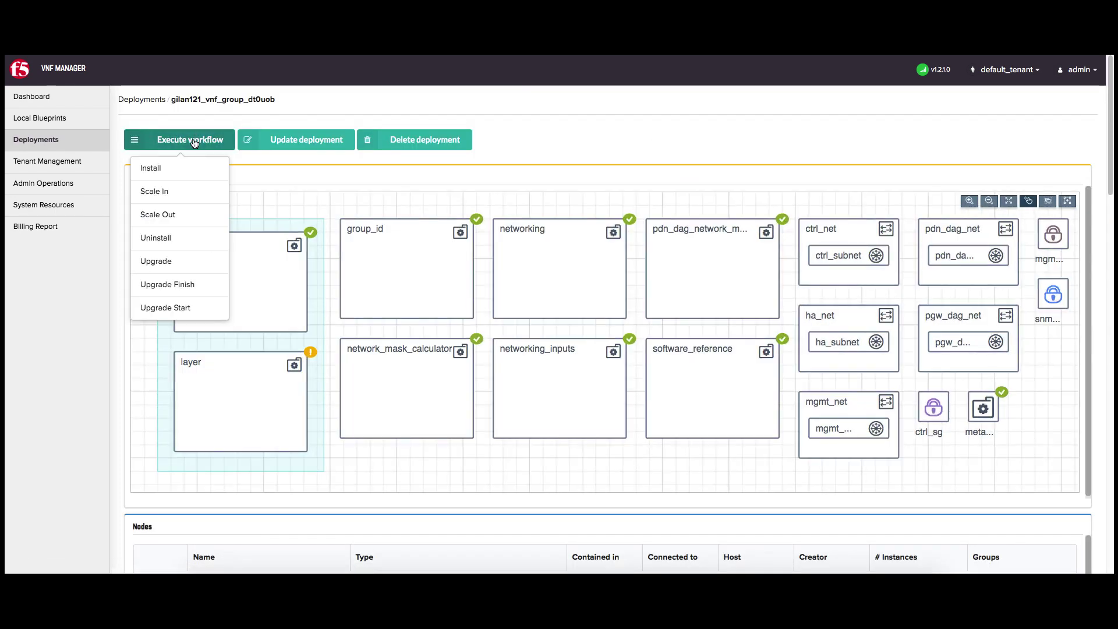
click(163, 194)
click(330, 213)
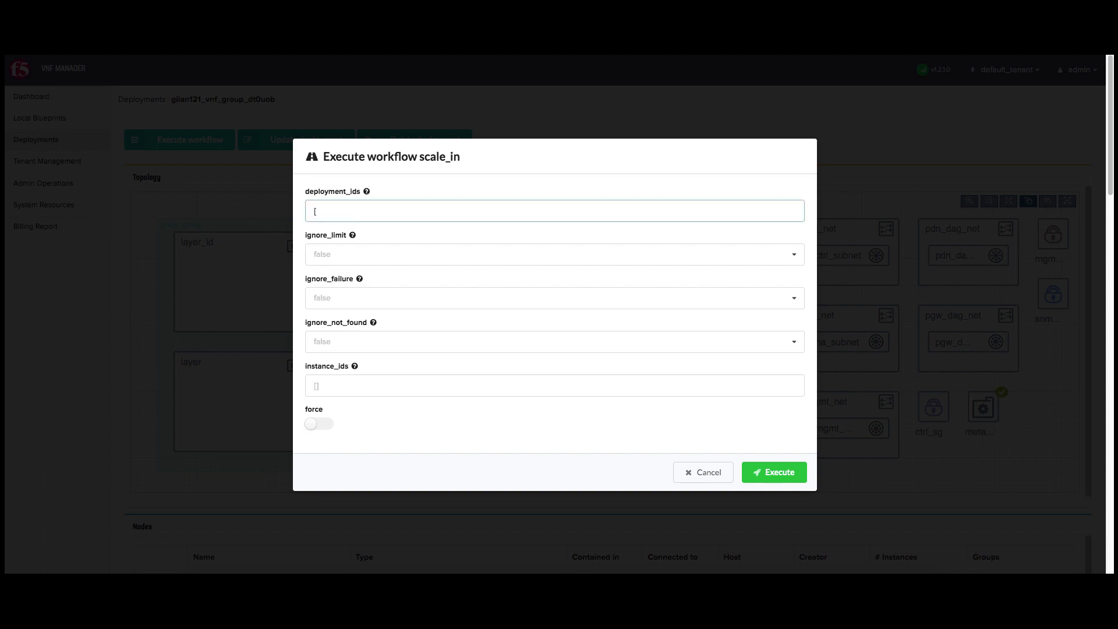
text([")
key(ctrl+v)
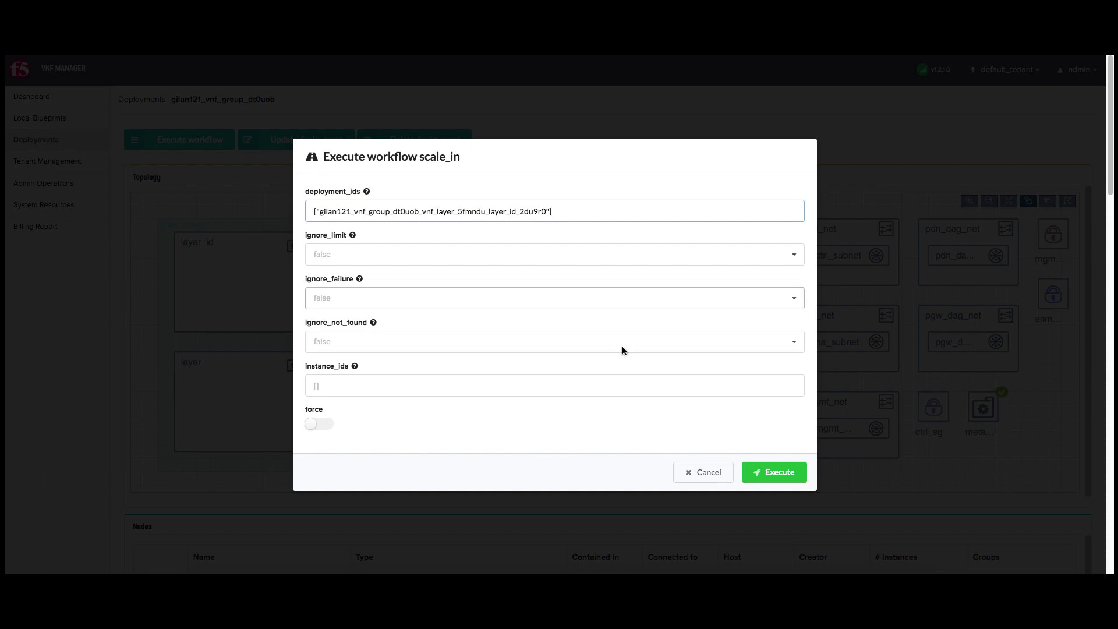
click(766, 476)
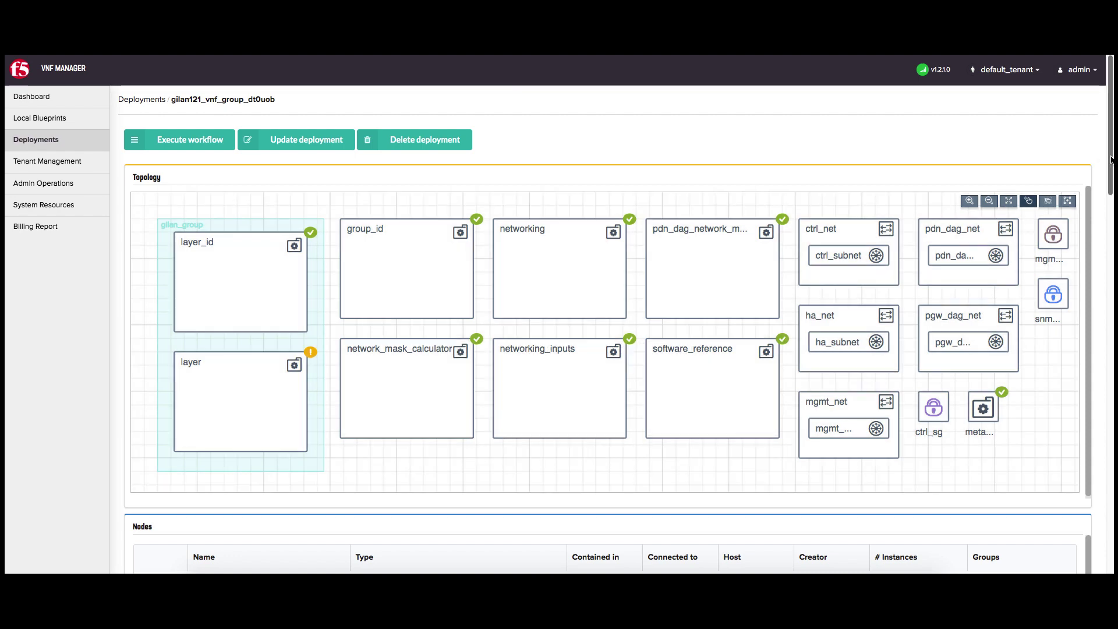
Confirm the scale_in execution completed, then reopen gilan121_vnf_group_dt0uob from the Deployments list.
drag(1110, 174, 1106, 216)
scroll(993, 327, down, 10)
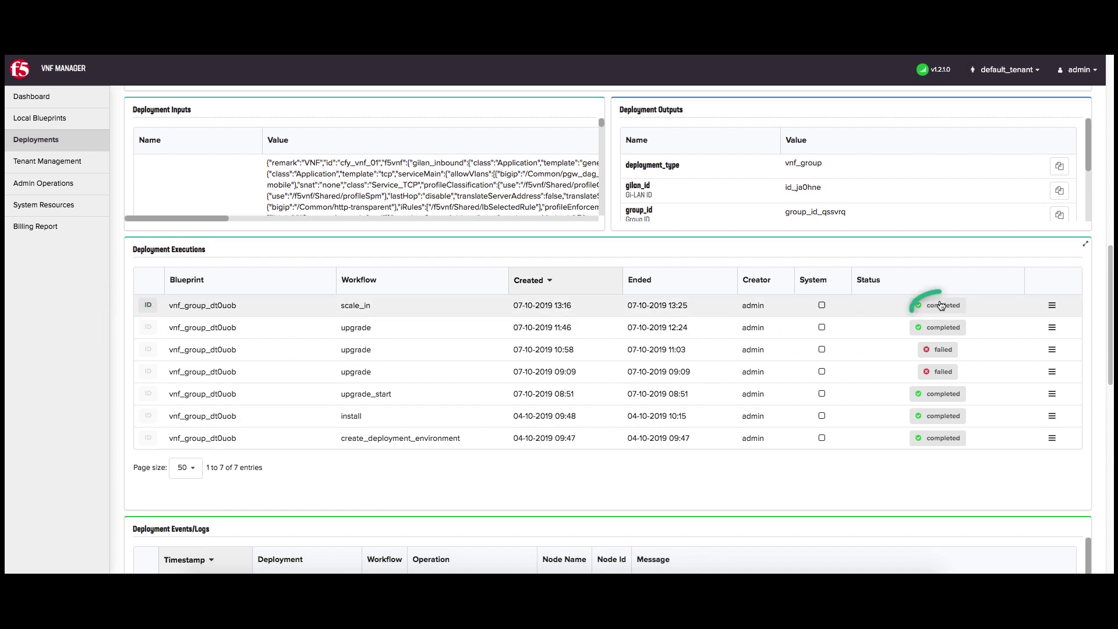
click(59, 138)
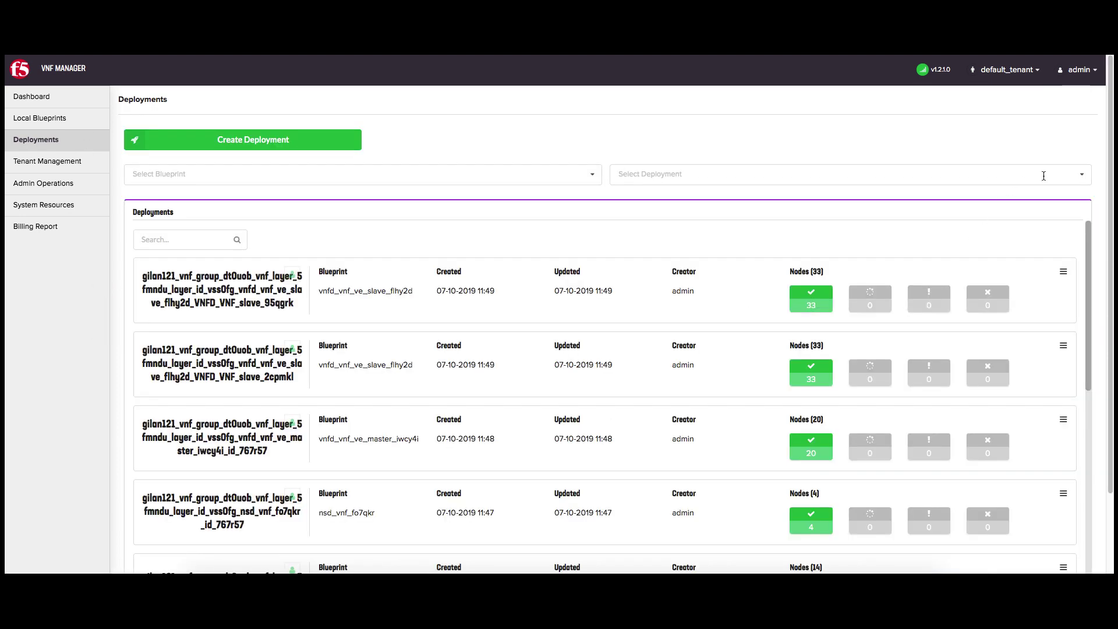
scroll(1091, 286, down, 3)
drag(1091, 287, 1095, 570)
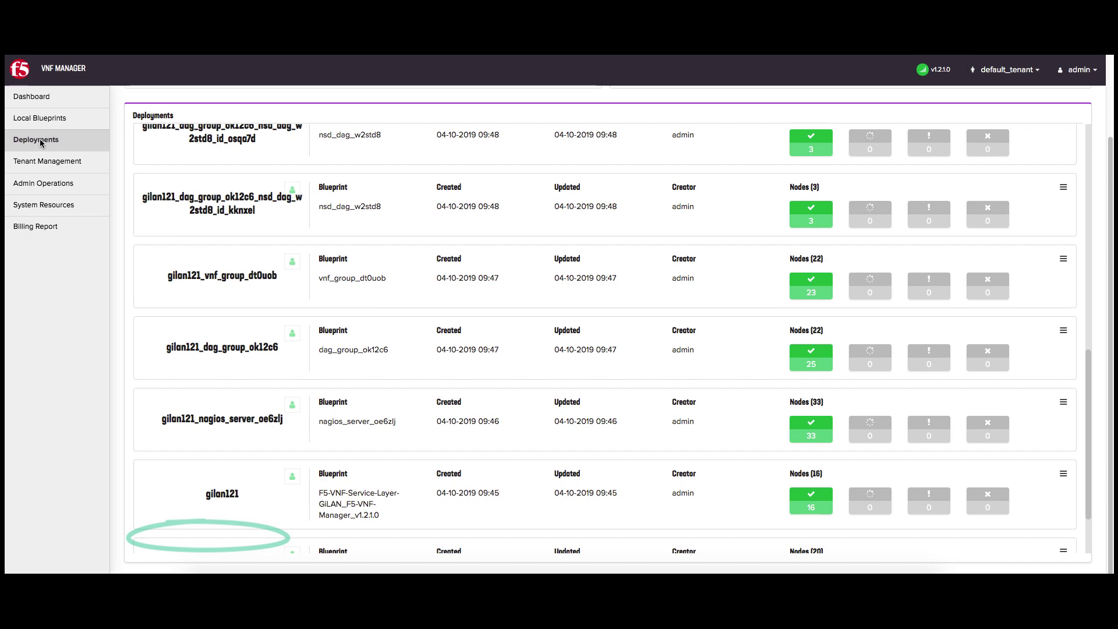
click(221, 277)
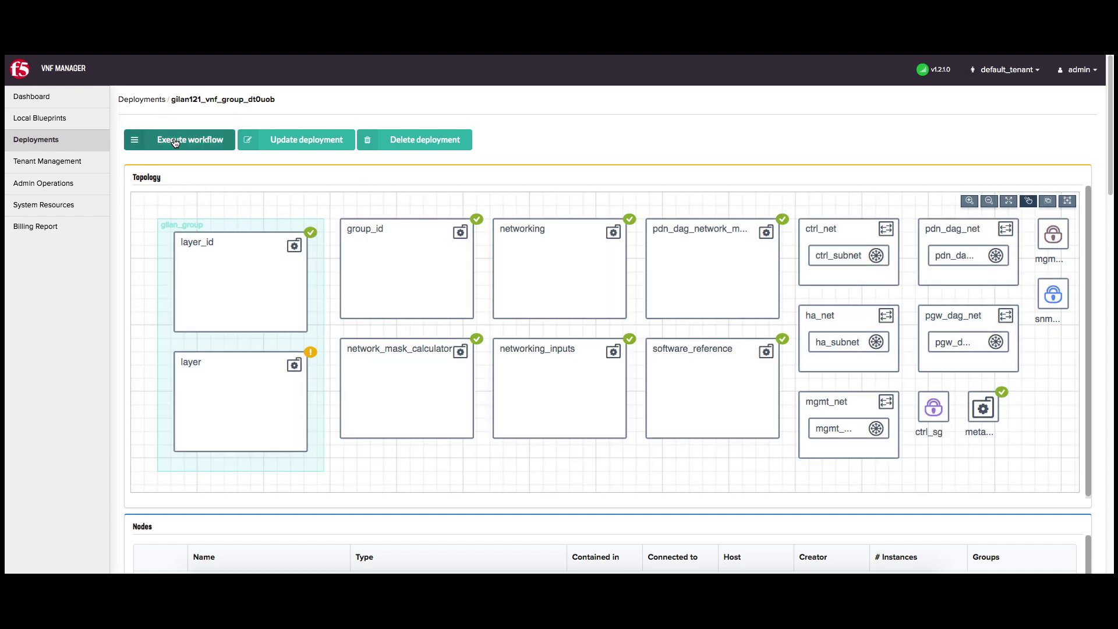
Execute the Upgrade Finish workflow on gilan121_vnf_group_dt0uob and check its Deployment Executions status.
click(176, 143)
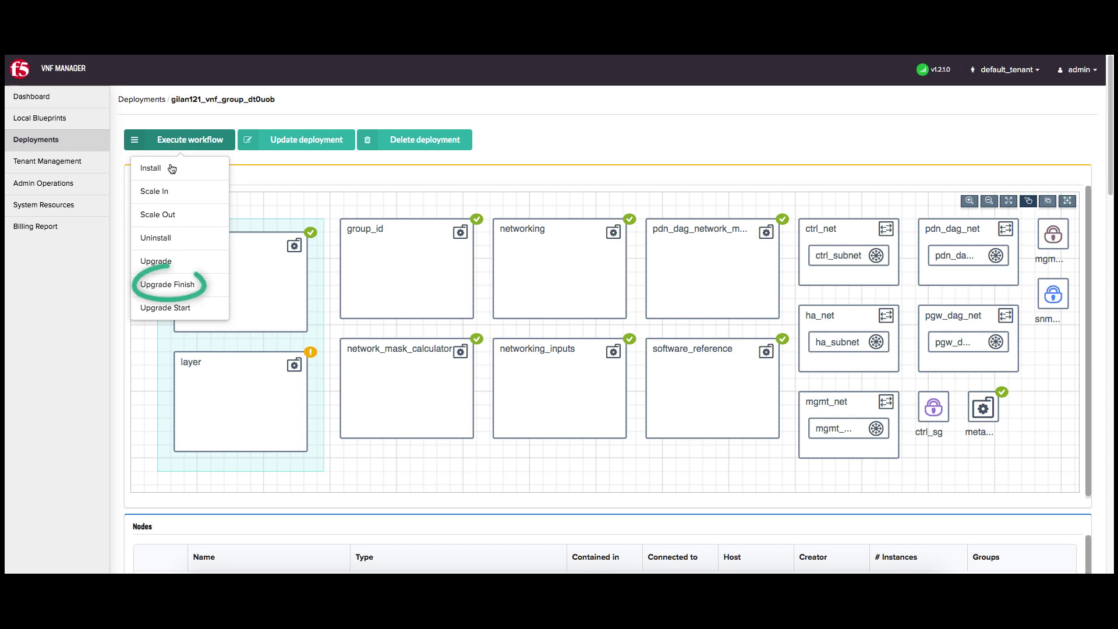
click(173, 286)
click(771, 386)
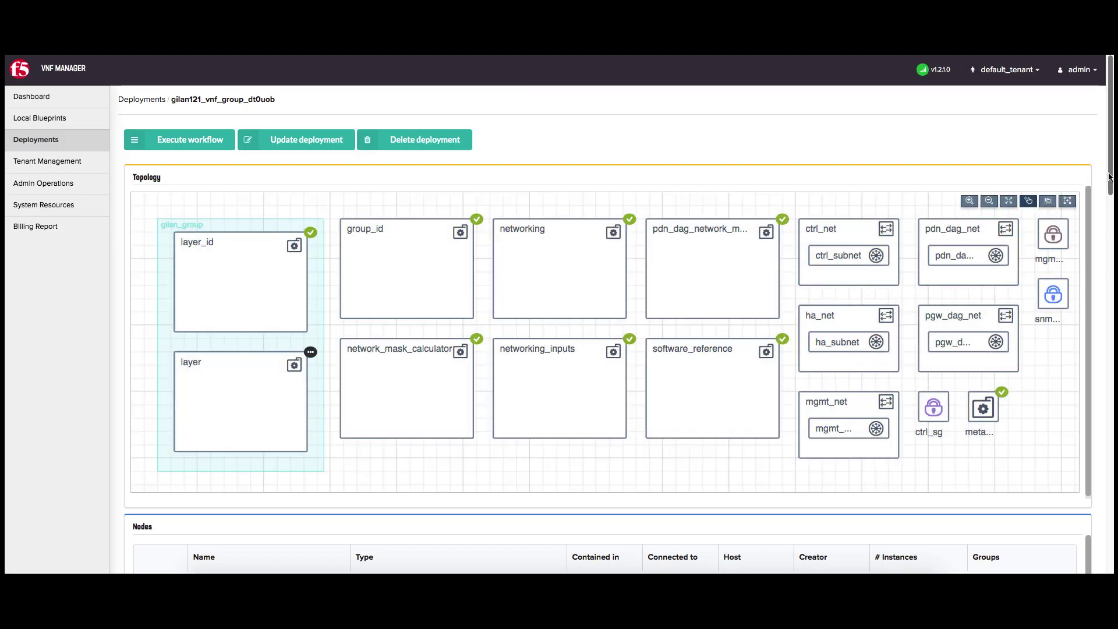
drag(1110, 177, 1103, 378)
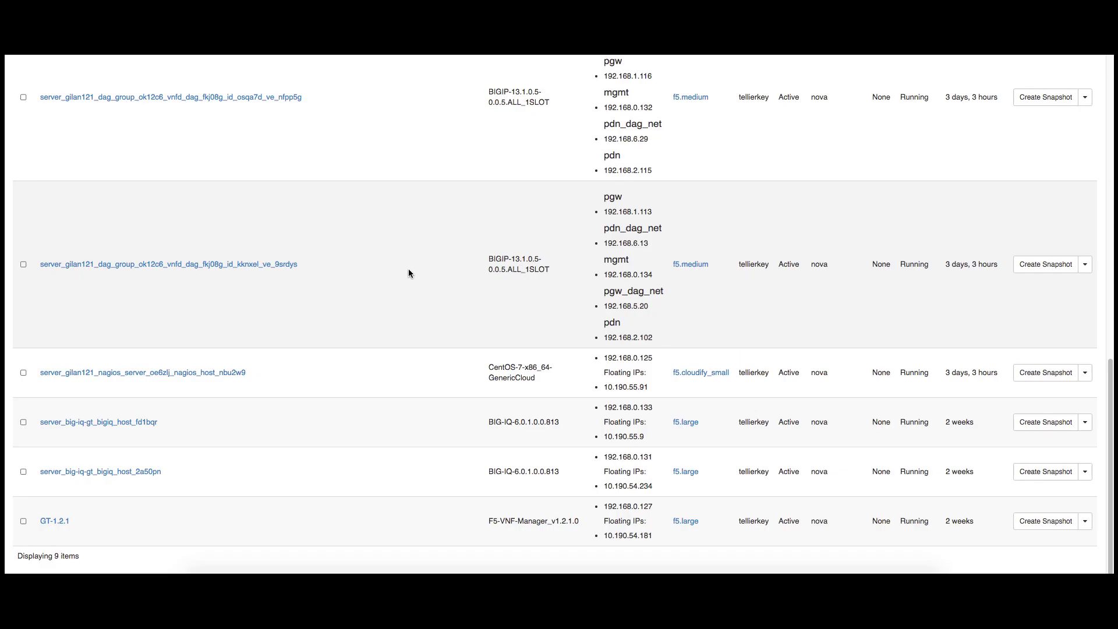
Scroll the Instances table to check the vss0fg servers run BIGIP-13.1.0.7-0.0.1.ALL_1SLOT.
scroll(409, 273, up, 5)
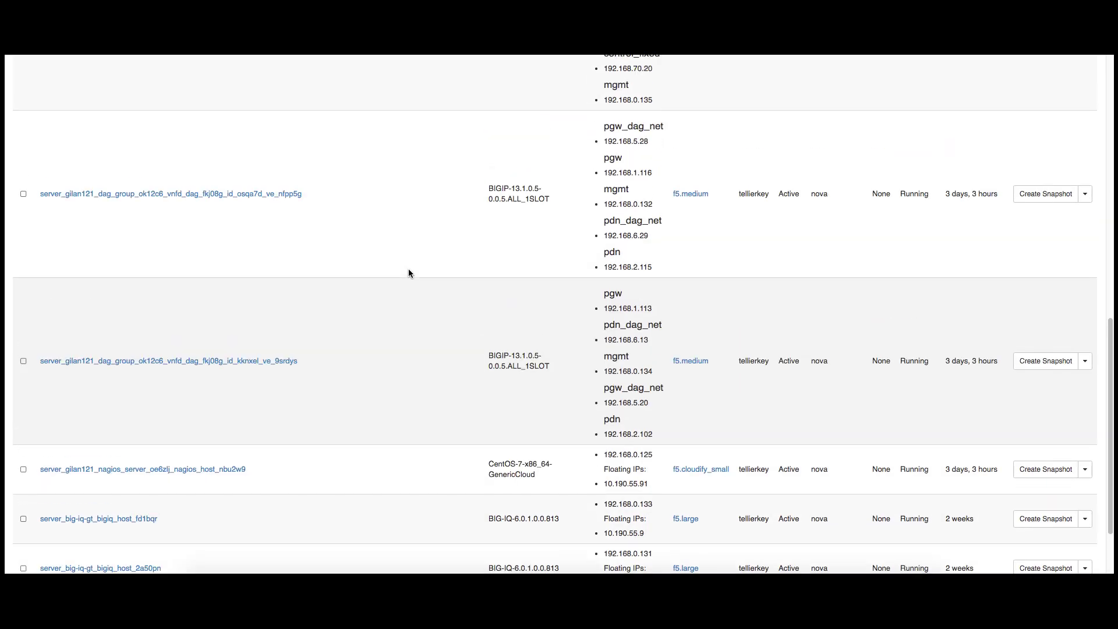
scroll(408, 273, up, 6)
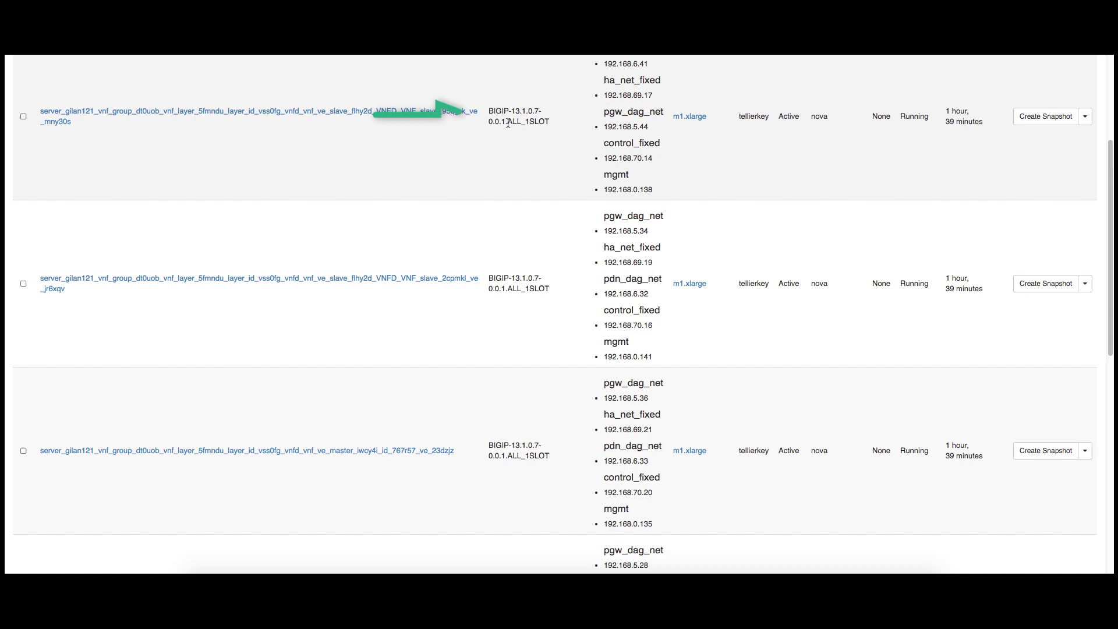
scroll(527, 131, up, 3)
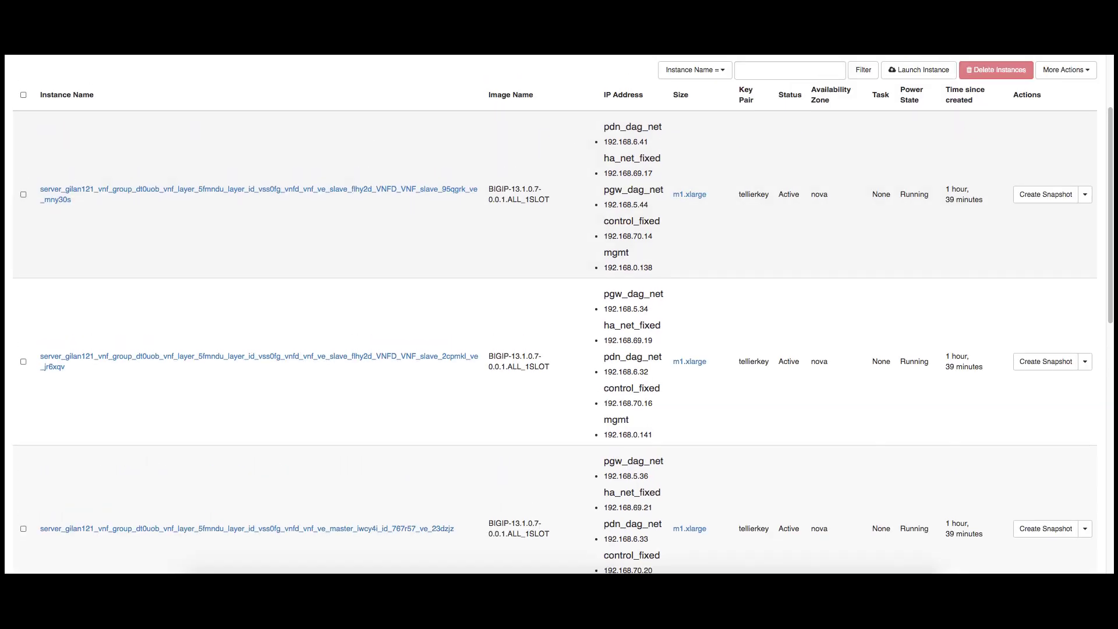